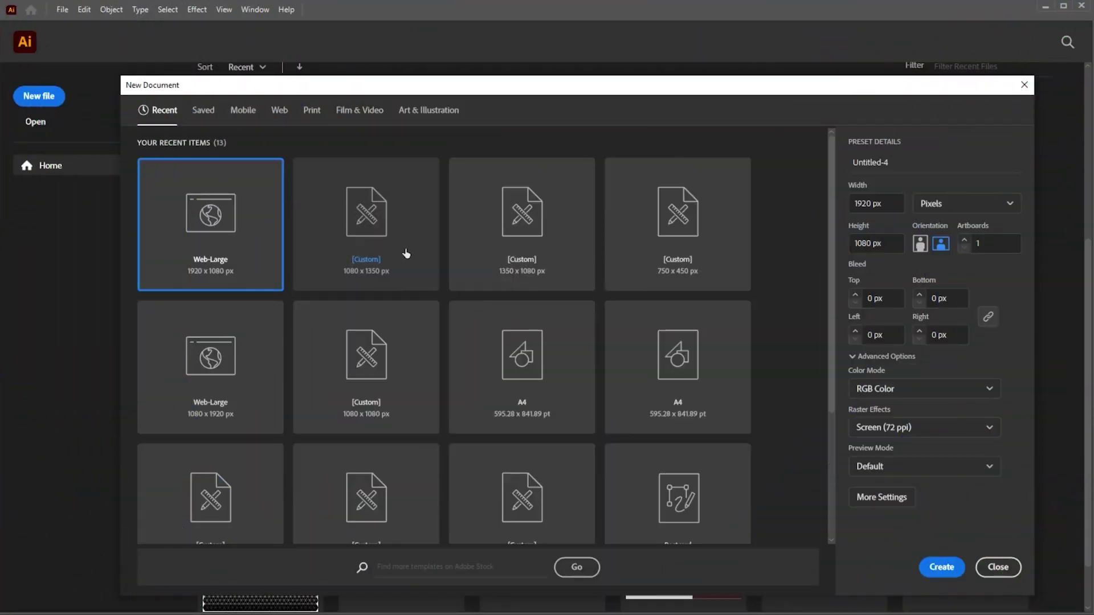
Create a 1080 x 1350 px document and draw a rectangle covering the whole artboard
click(406, 253)
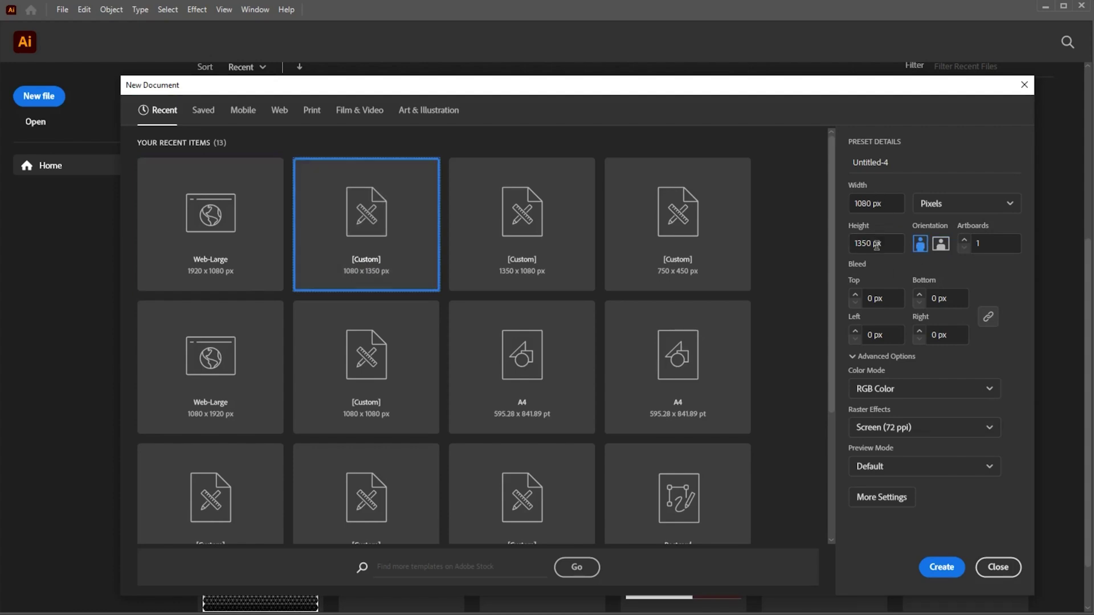
click(942, 567)
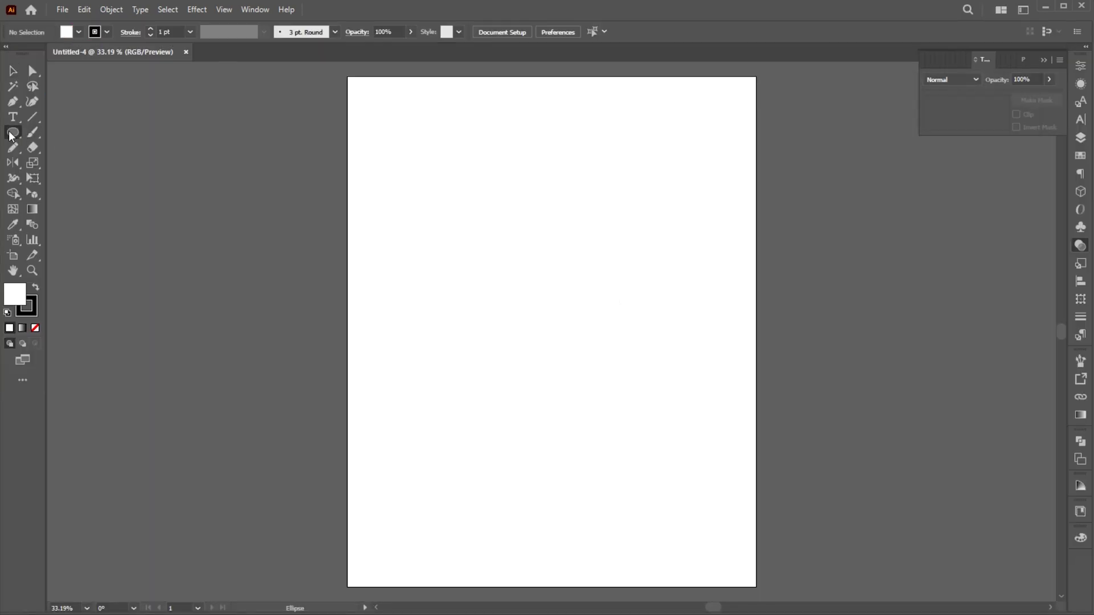
drag(12, 135, 68, 132)
mouse_move(348, 77)
mouse_down()
mouse_move(679, 432)
mouse_move(757, 587)
mouse_up()
Give the background rectangle a #111111 fill and no stroke
click(35, 287)
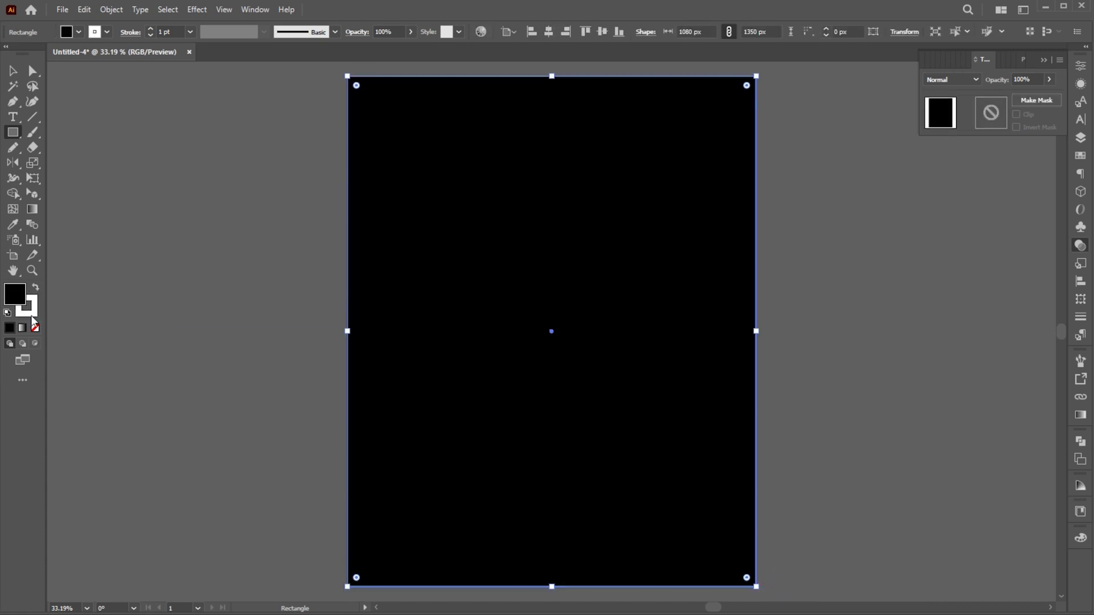
click(31, 312)
click(35, 328)
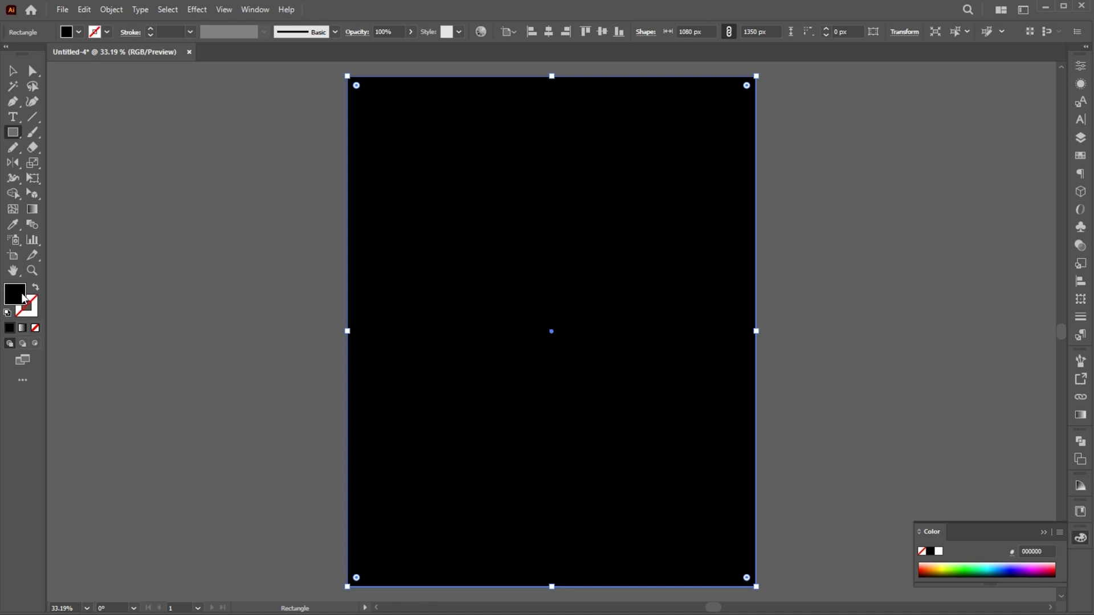
double_click(23, 299)
drag(609, 246, 601, 258)
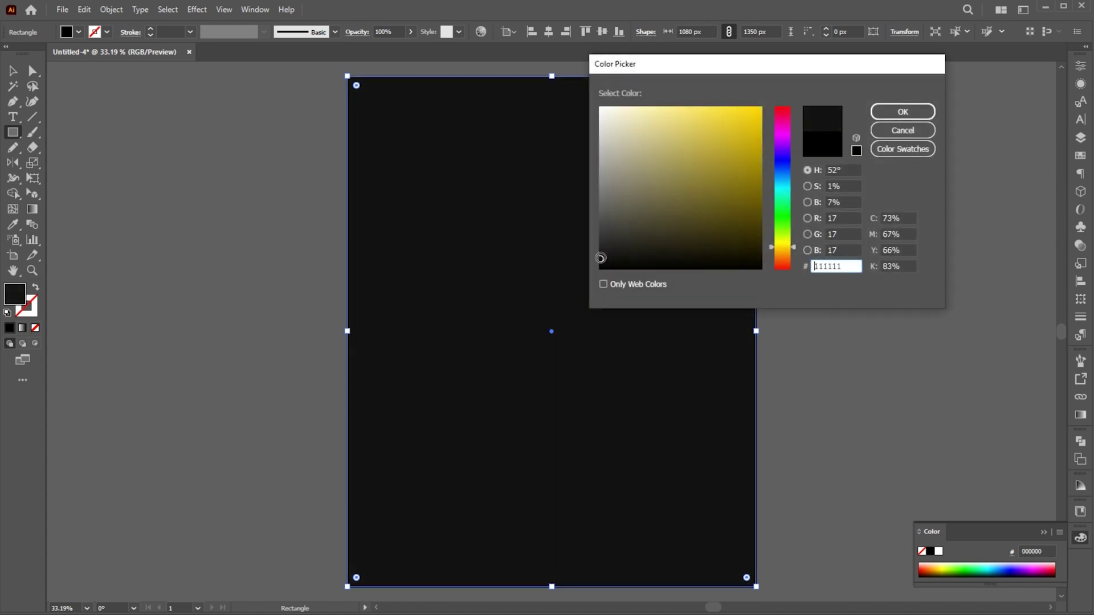
click(903, 112)
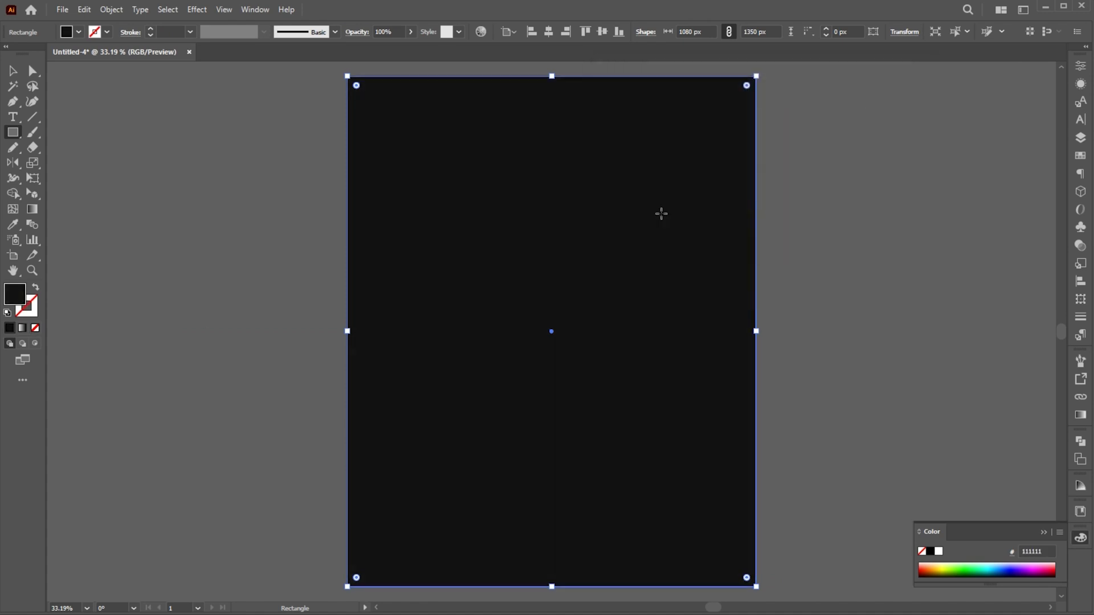
Lock the selected background rectangle
click(112, 10)
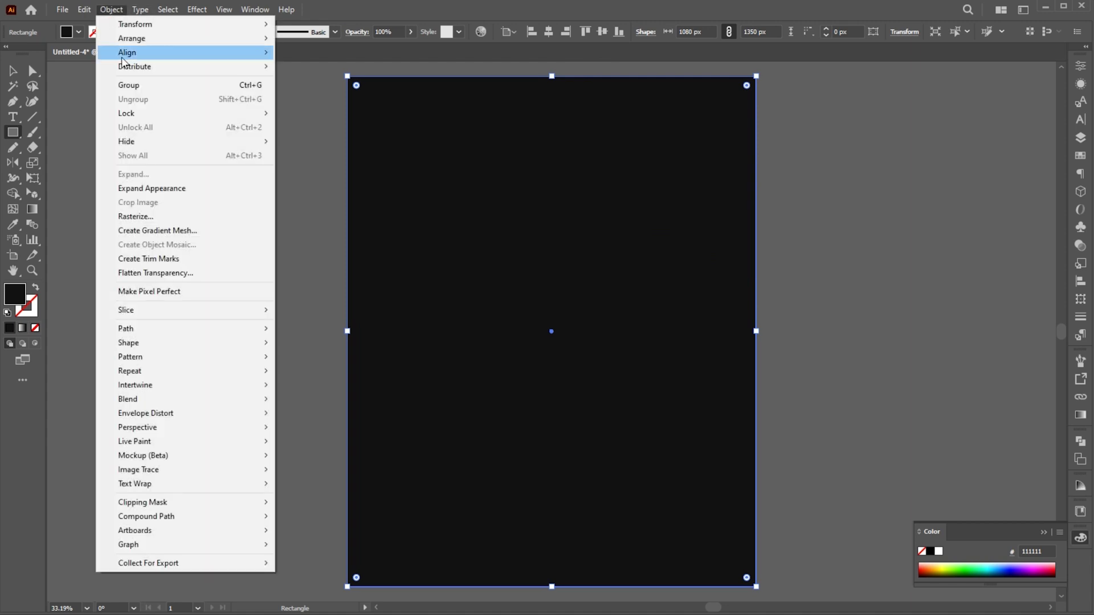
mouse_move(128, 116)
click(308, 112)
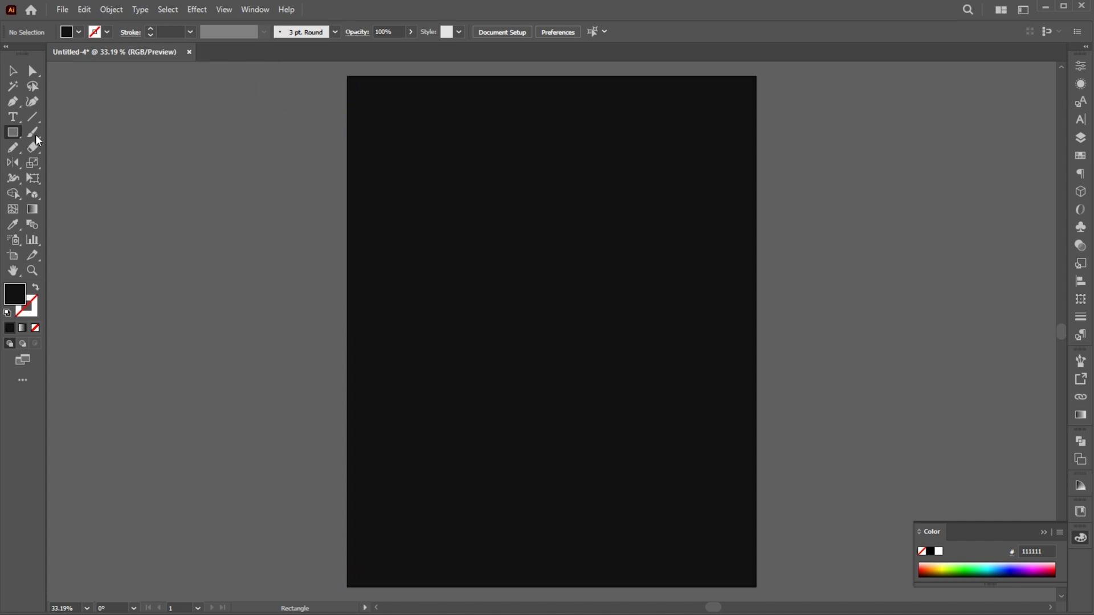
Place a point text object in the upper half of the artboard with a font size of 46 pt
click(13, 117)
click(473, 254)
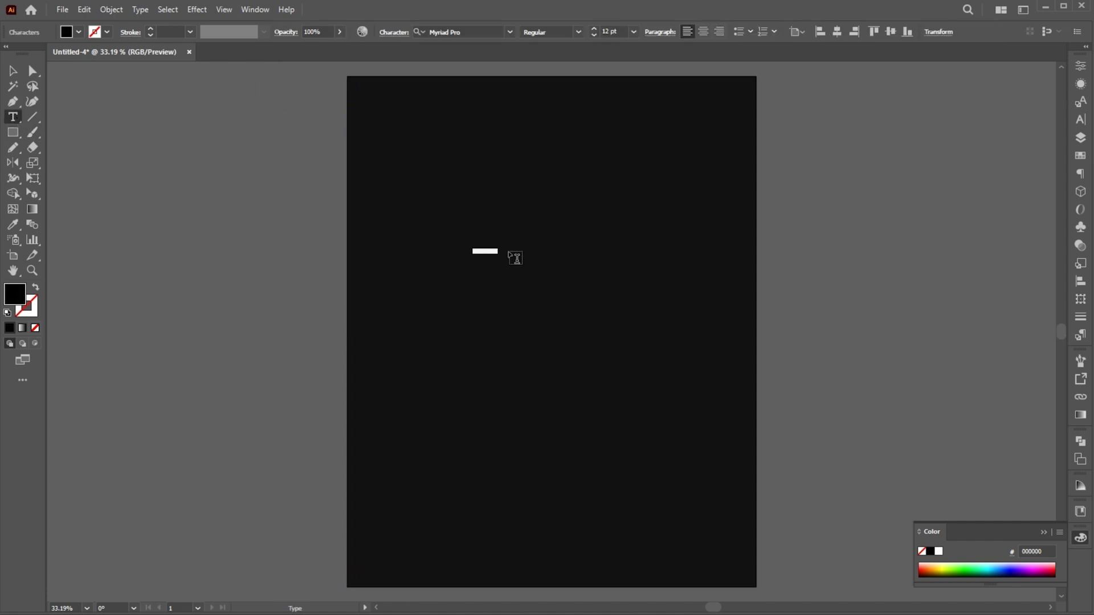
click(610, 33)
scroll(611, 32, up, 11)
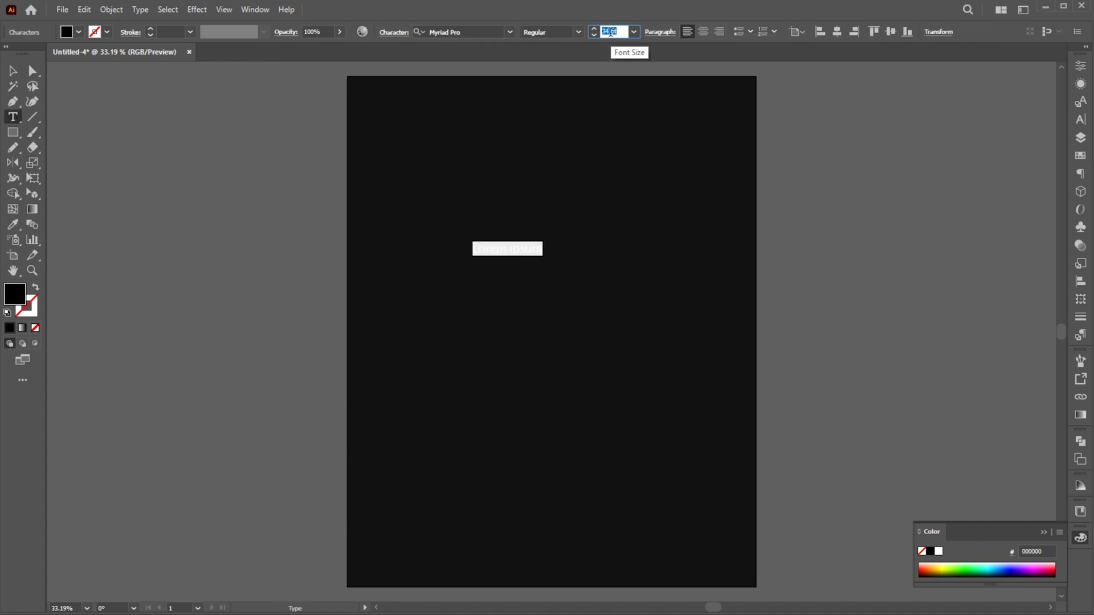
text(46)
key(Return)
Fill the text with white (#FFFFFF) and replace its wording with "design"
double_click(15, 294)
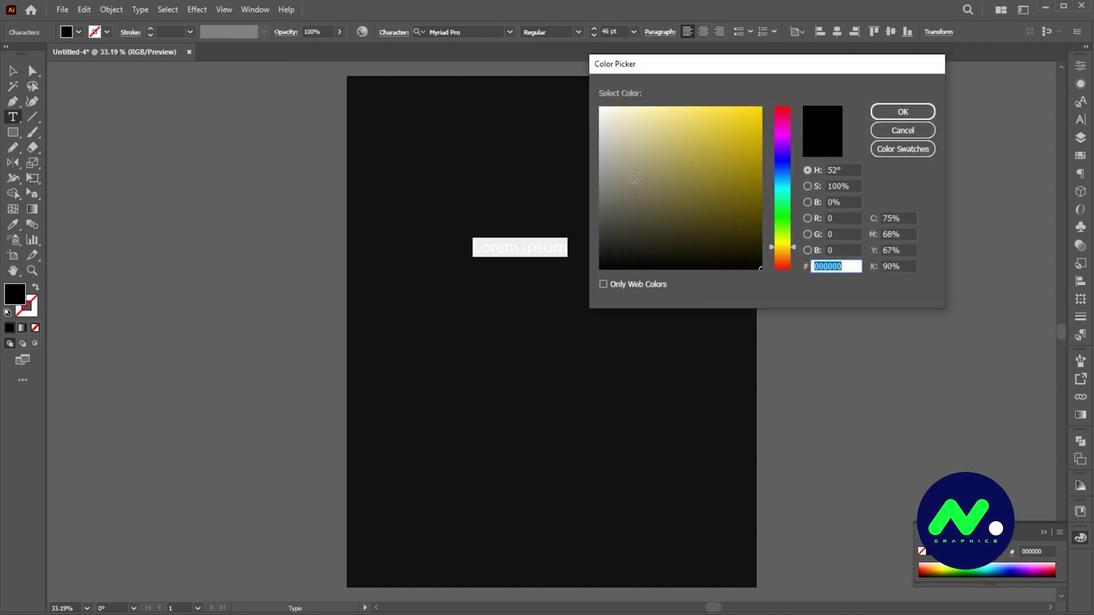
text(ffffff)
key(Return)
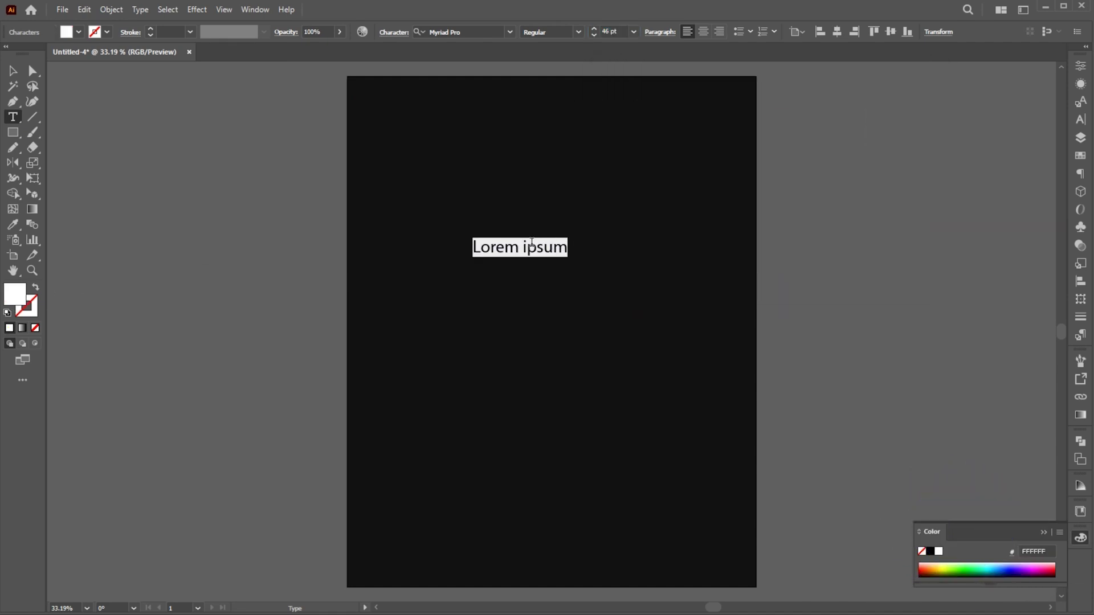
text(design)
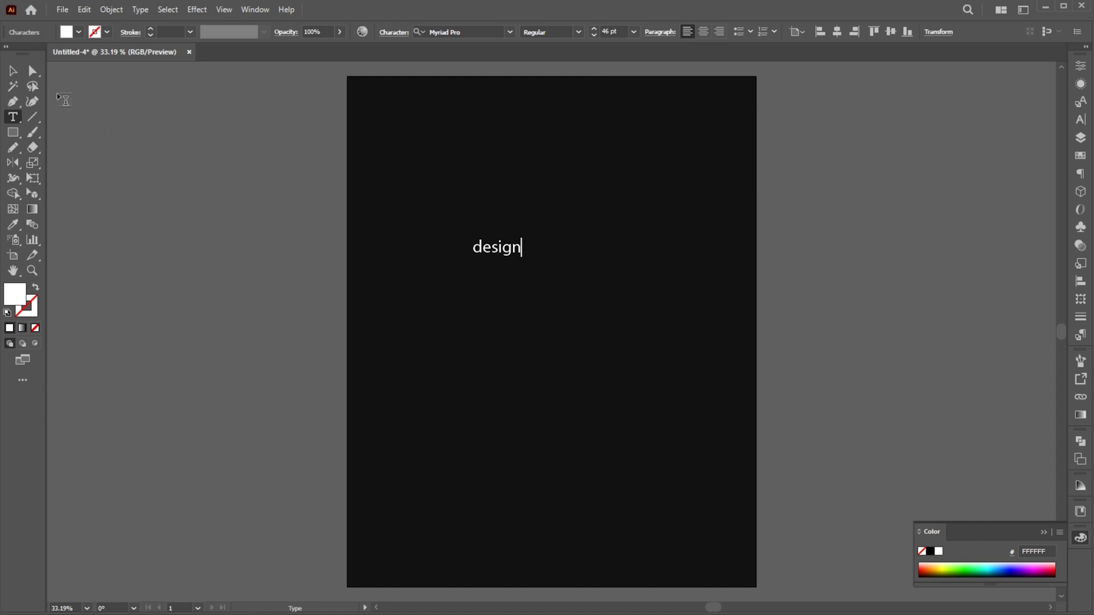
Enlarge the word "design" to about 203 pt and convert it to UPPERCASE near the upper part of the artboard
click(17, 71)
drag(518, 246, 596, 226)
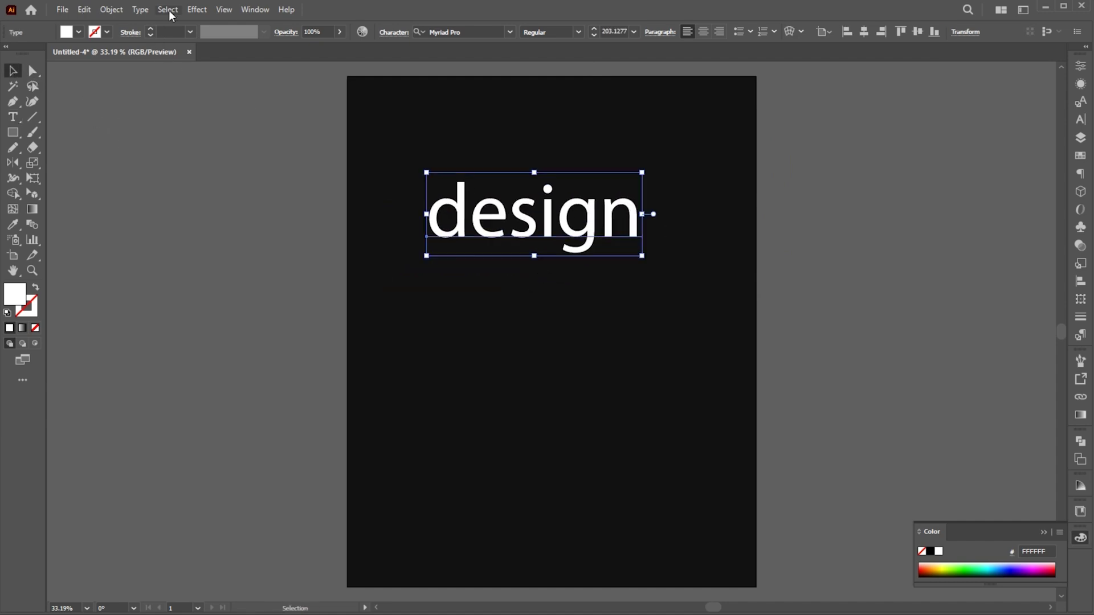
click(149, 11)
mouse_move(189, 208)
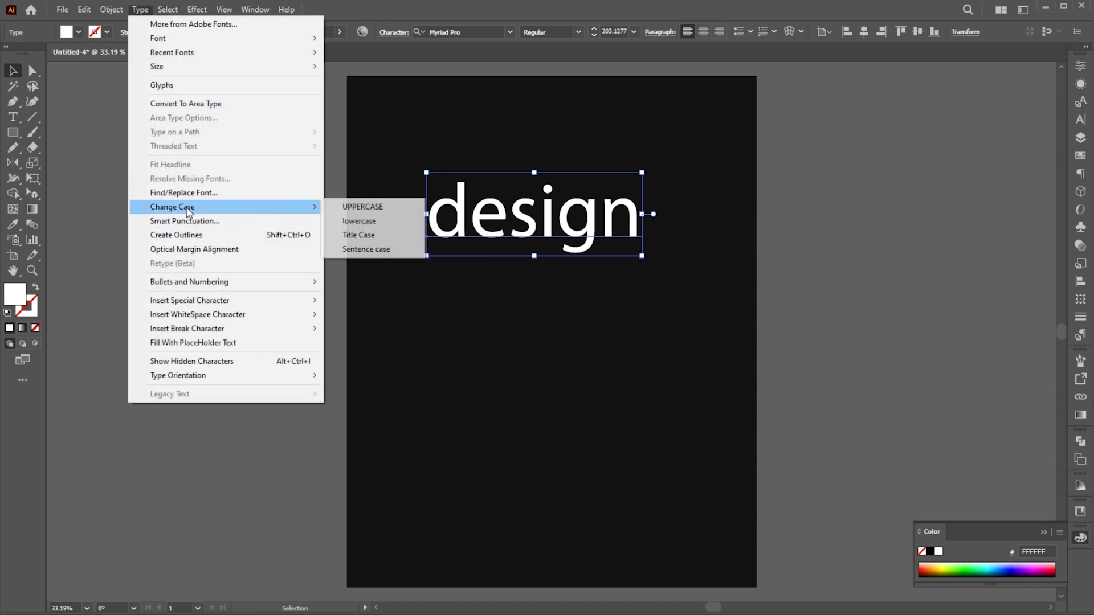
click(363, 207)
drag(519, 226, 518, 210)
Set the word's font to Agency FB Bold at about 279 pt and center it horizontally on the artboard
click(446, 31)
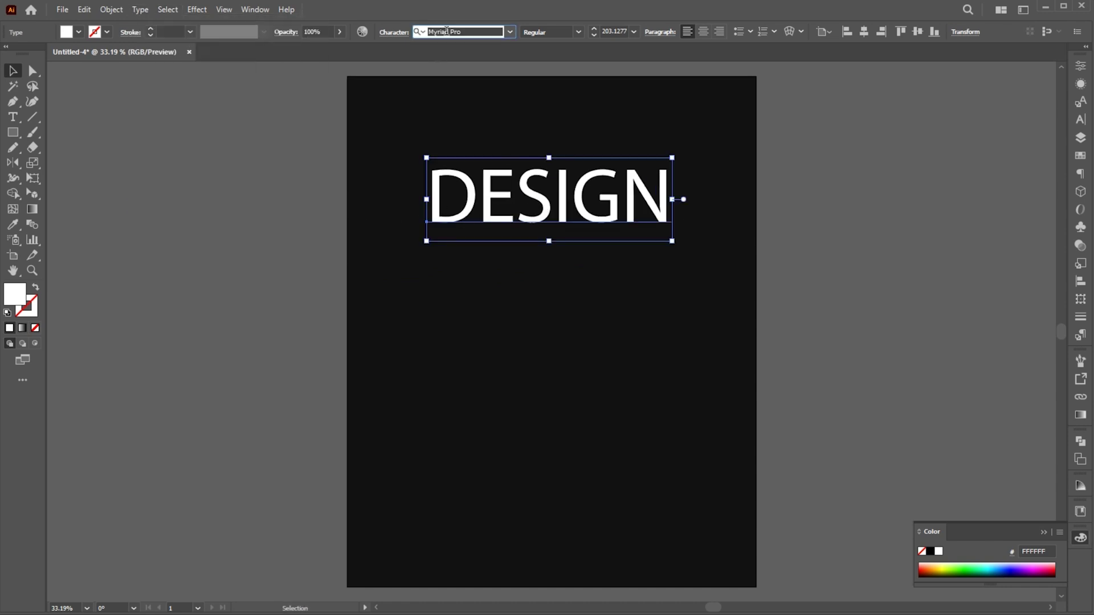
text(agenc)
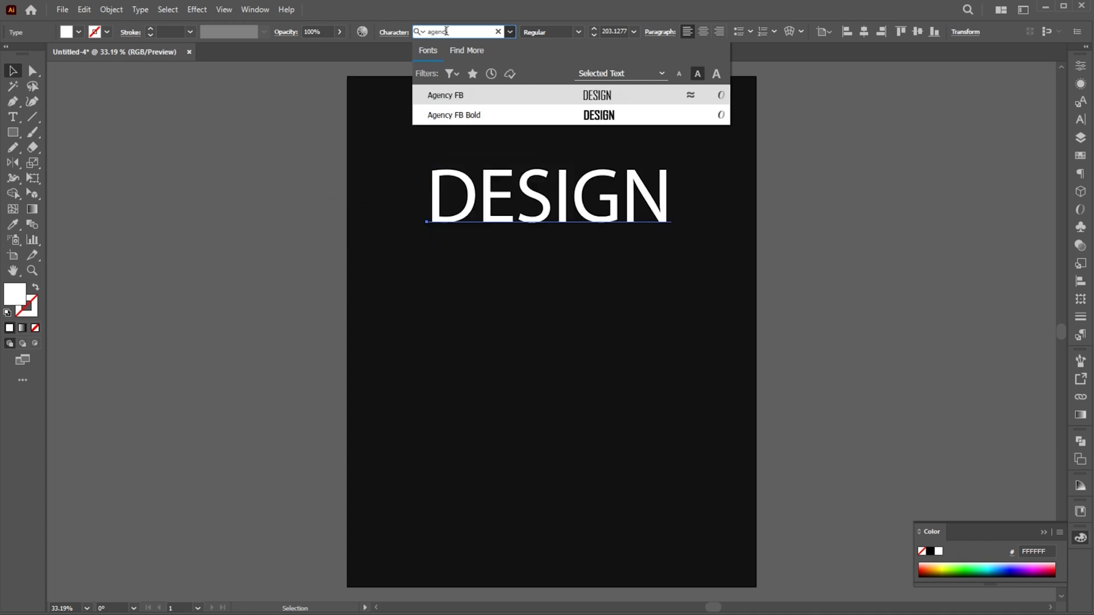
click(589, 115)
drag(618, 157, 659, 196)
click(864, 32)
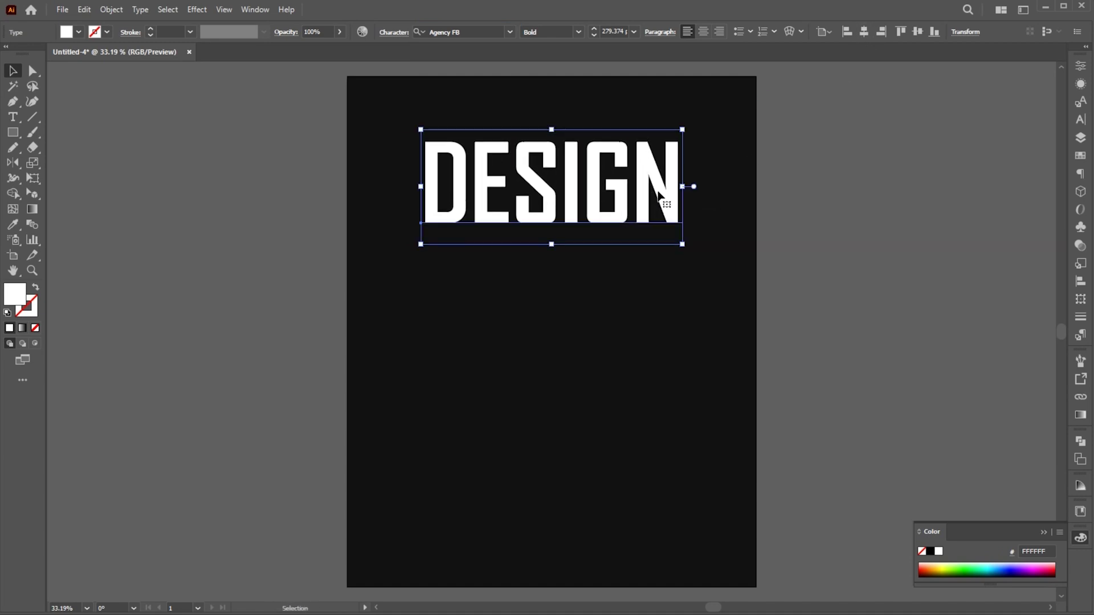
Convert the DESIGN text to outlines
right_click(537, 160)
click(574, 346)
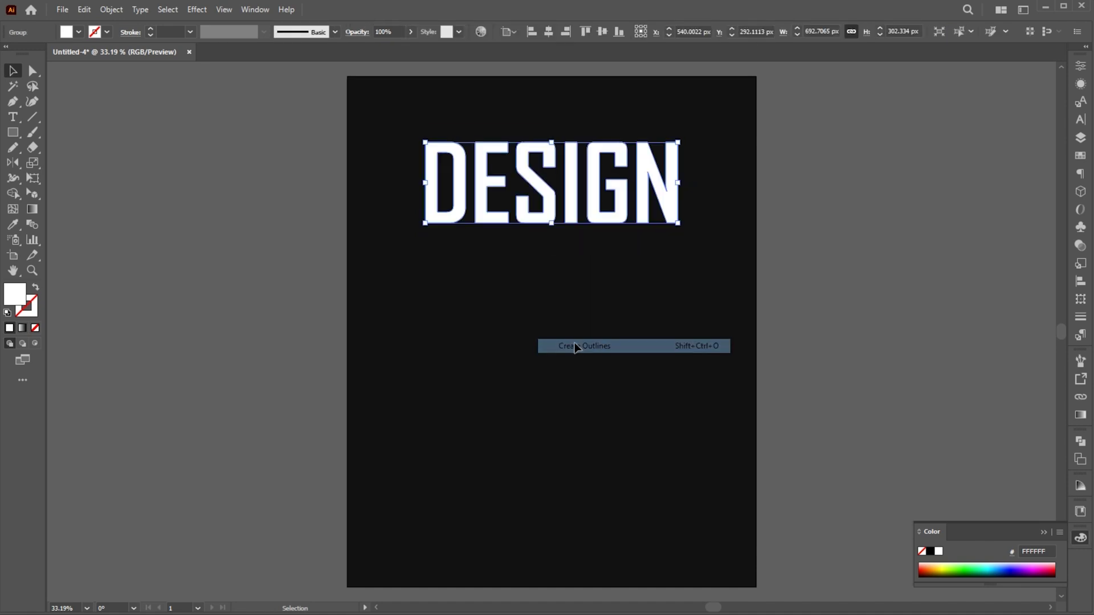
click(575, 347)
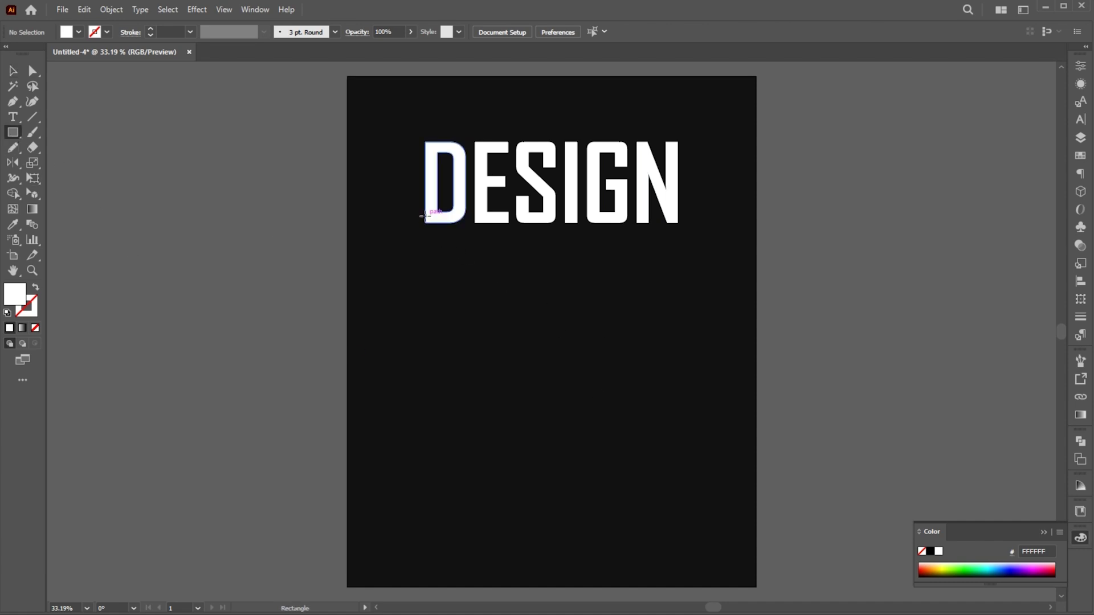
Draw a white rectangle about 106 px wide and 658 px tall extending down from the base of the D
drag(425, 216, 466, 465)
key(v)
click(552, 382)
click(462, 258)
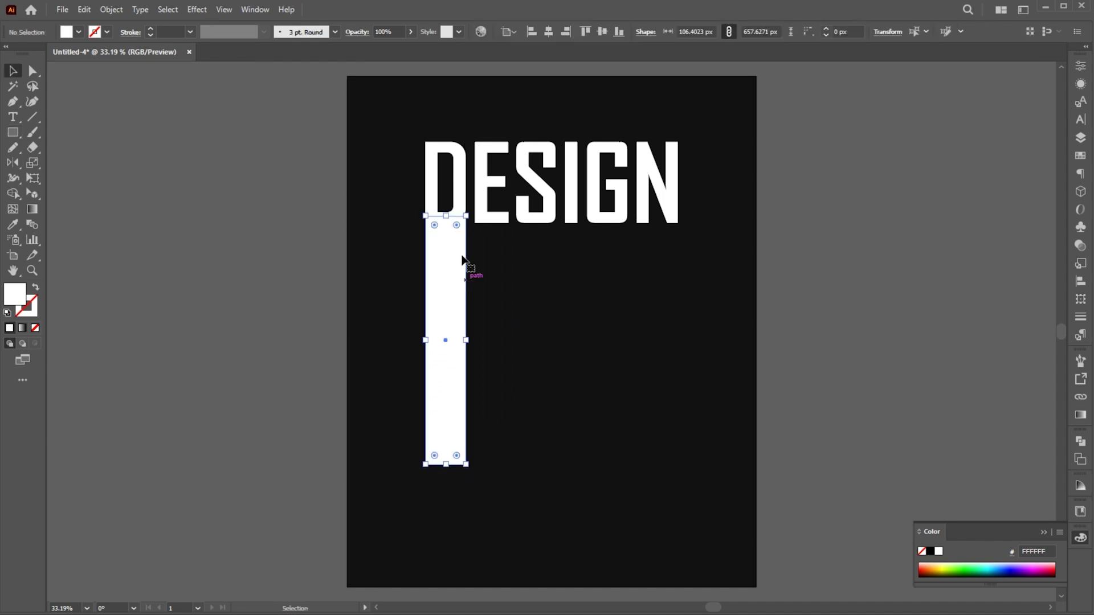
key(a)
click(518, 276)
Duplicate the bar beneath the E and the S, fitting each copy to its letter's width, about 103 px for the S
key(v)
key(z)
drag(476, 228, 513, 225)
key(v)
drag(452, 307, 499, 311)
drag(530, 379, 582, 379)
click(527, 376)
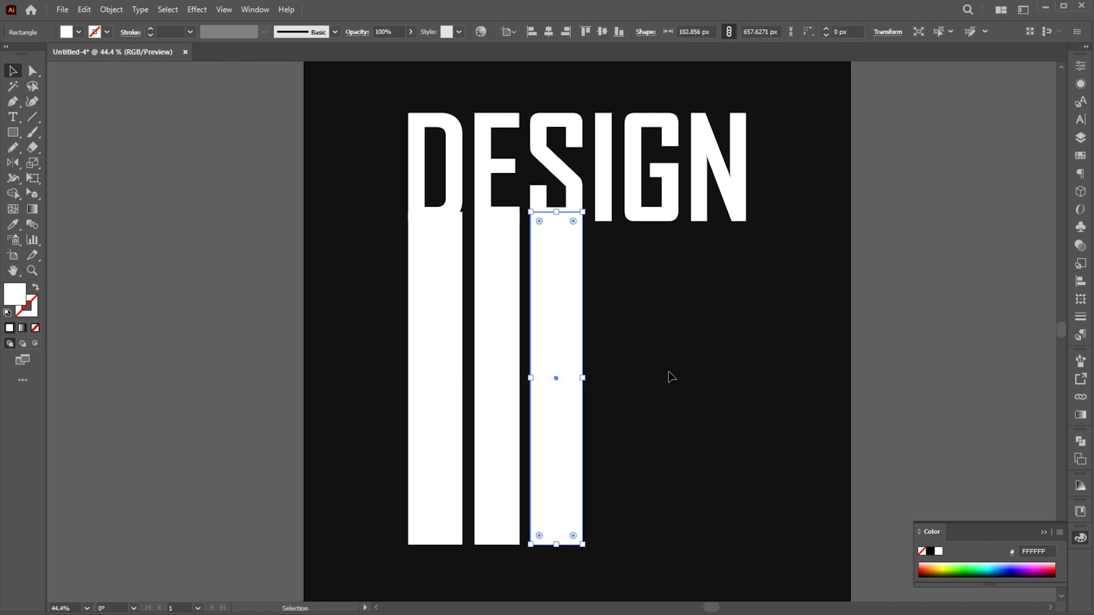
click(669, 376)
Stretch the bottom edge of the letter I straight down to line up with the lower ends of the bars
key(a)
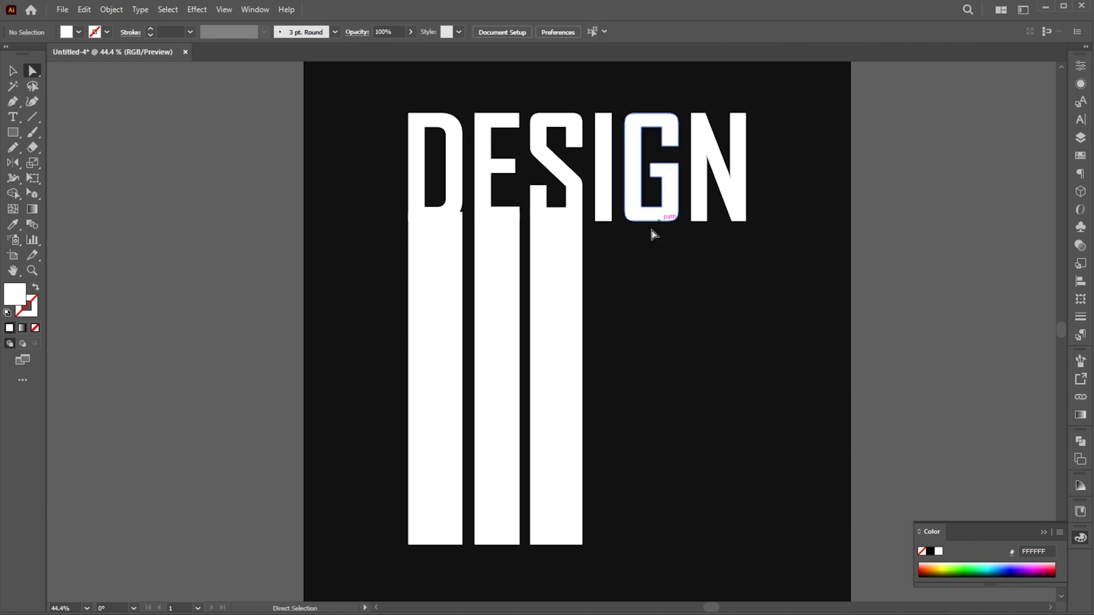
click(594, 220)
shift+click(610, 221)
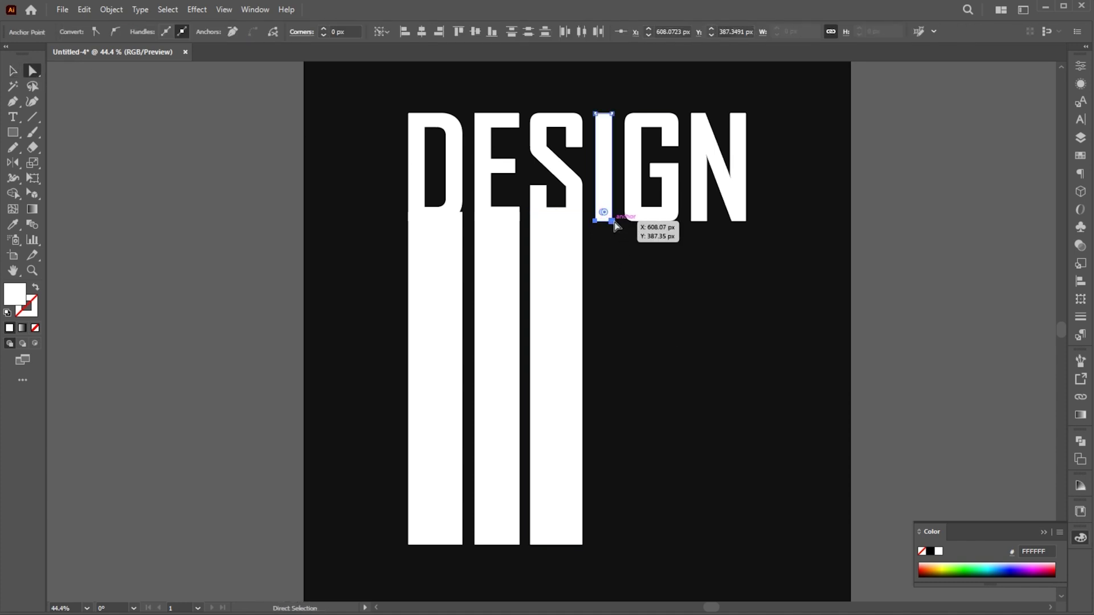
drag(611, 220, 610, 546)
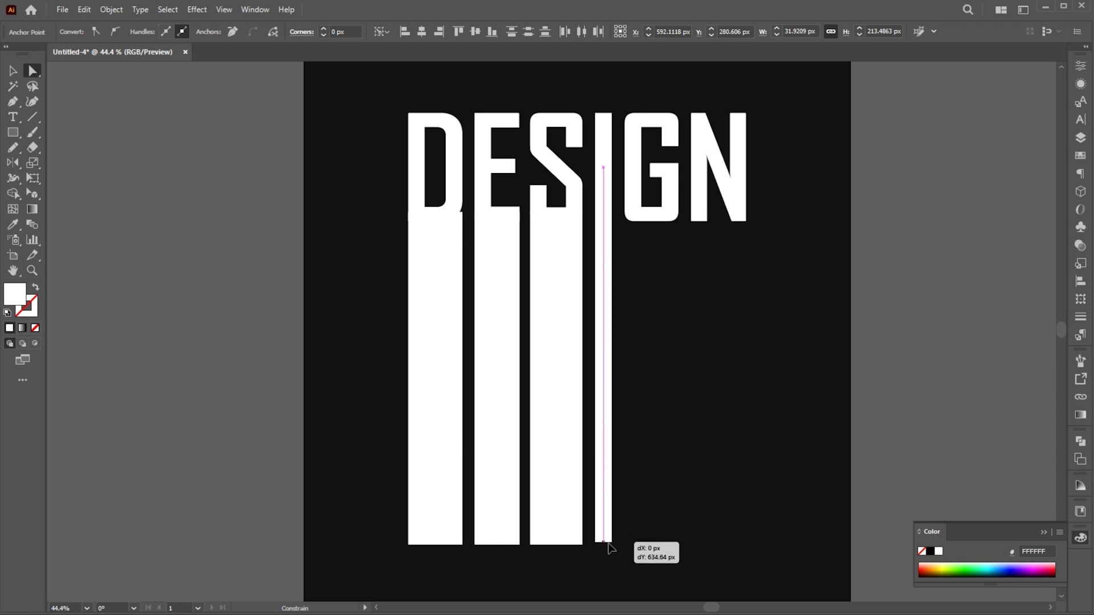
click(726, 405)
key(v)
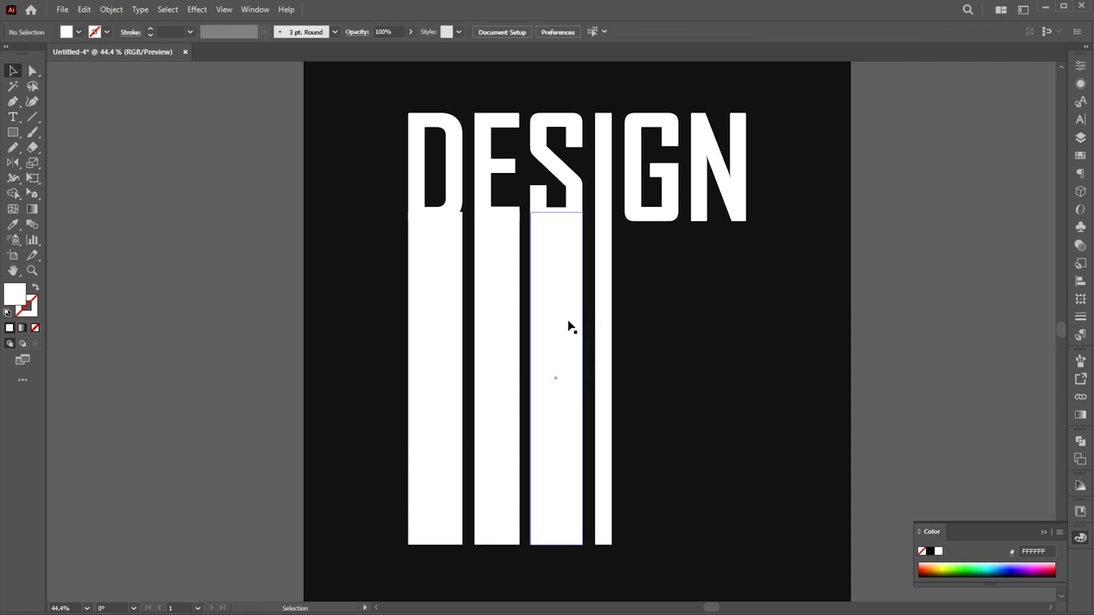
Duplicate the S bar beneath the G and widen the copy to the G's width, about 106 px
drag(568, 325, 662, 326)
key(ctrl+space)
drag(684, 205, 906, 320)
click(906, 319)
key(a)
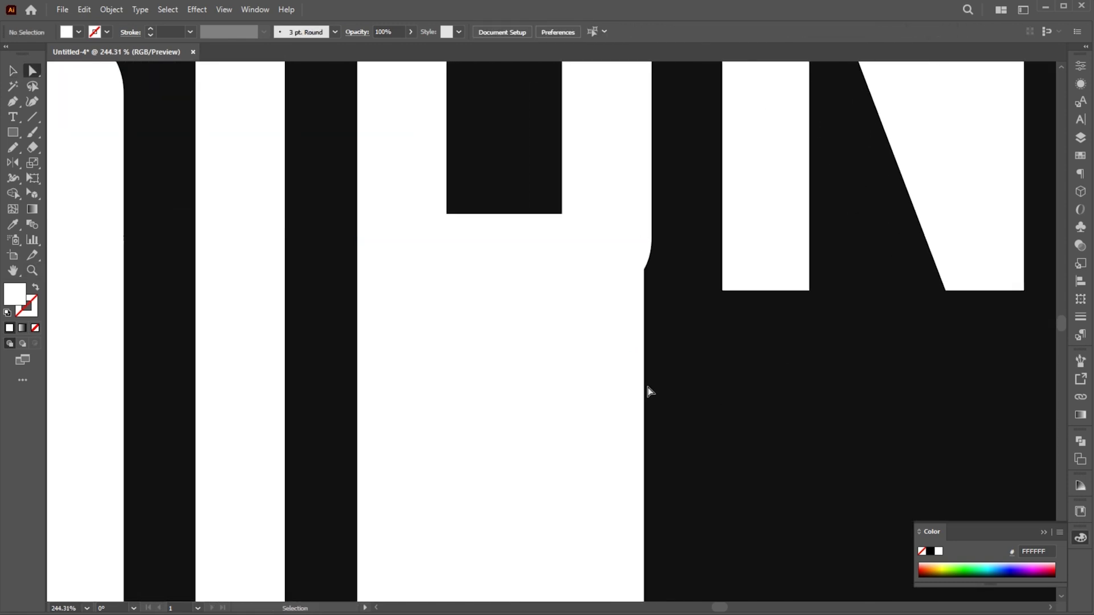
drag(647, 387, 651, 386)
Duplicate the G bar beneath the N and fit the copy's width to the letter
key(ctrl+space)
drag(666, 300, 336, 313)
key(space)
drag(664, 352, 633, 242)
key(v)
drag(568, 253, 651, 261)
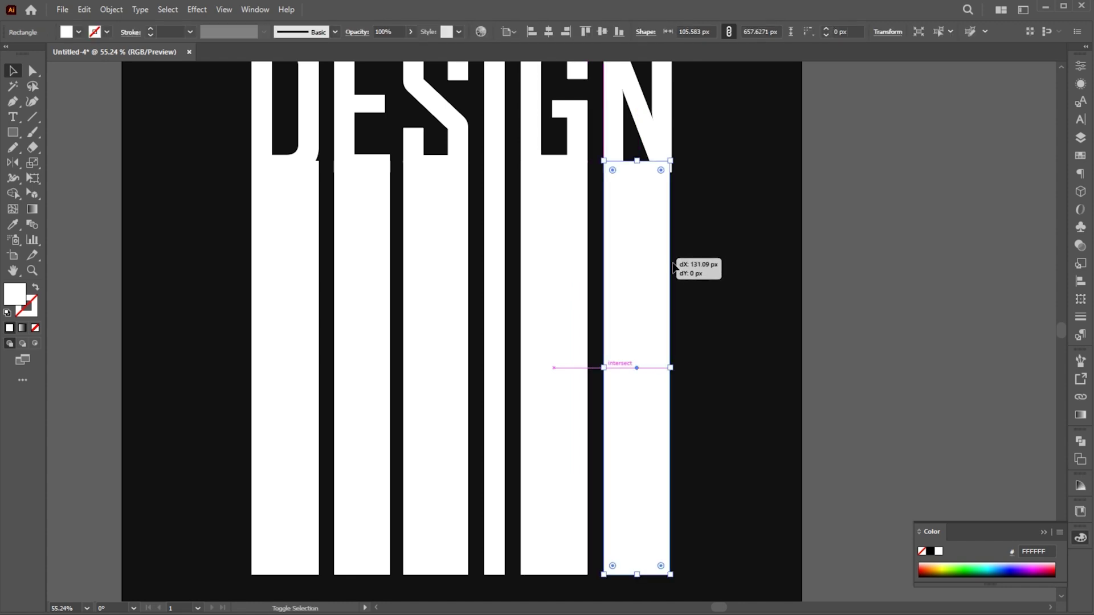
scroll(672, 256, up, 2)
drag(668, 540, 670, 539)
key(z)
drag(713, 313, 538, 333)
scroll(742, 338, down, 1)
key(v)
click(748, 274)
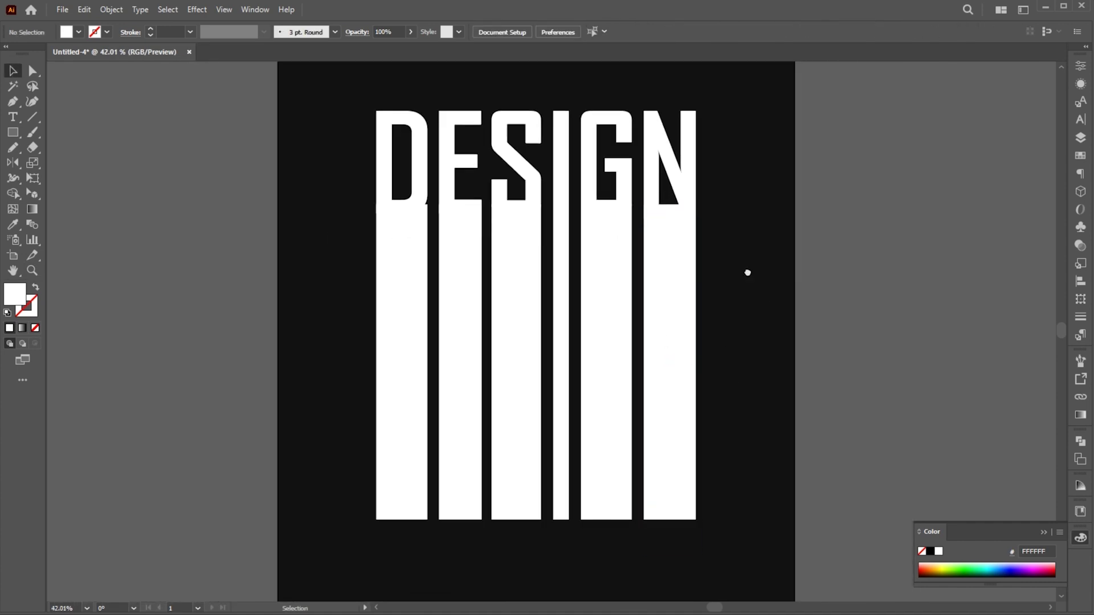
Raise the upper-right corner point of the D's bar so it covers the notch at the D's rounded corner
key(z)
drag(436, 188, 627, 211)
drag(358, 224, 440, 221)
key(v)
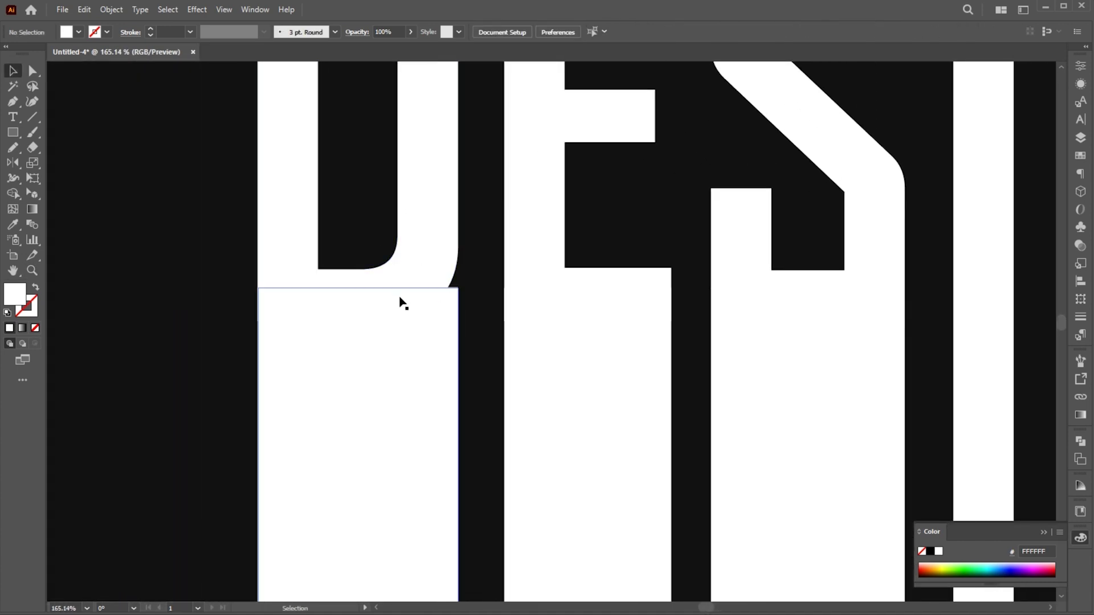
click(443, 302)
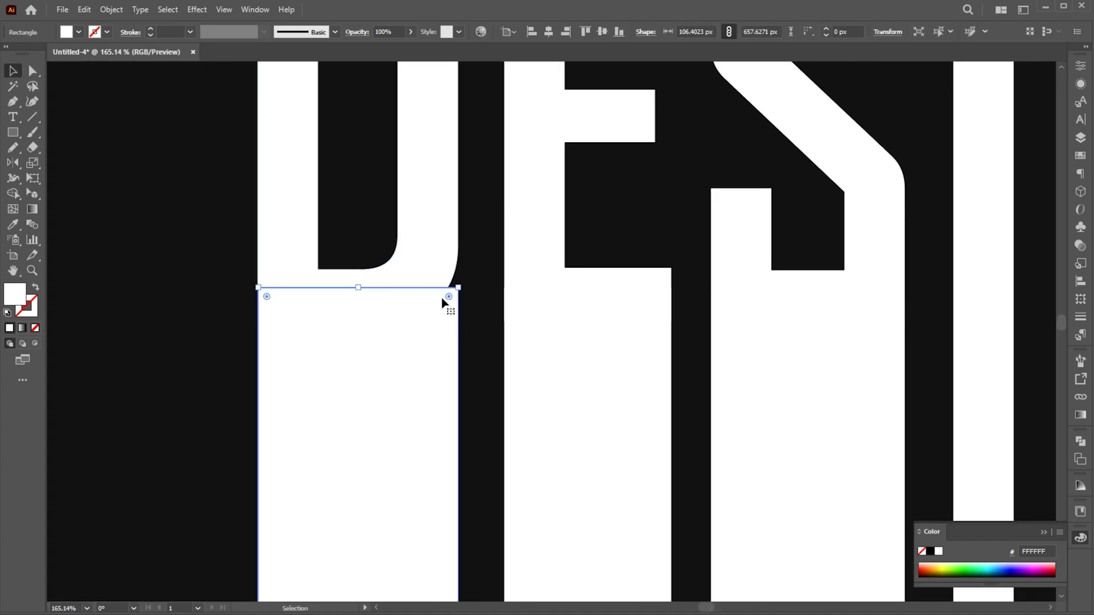
click(32, 73)
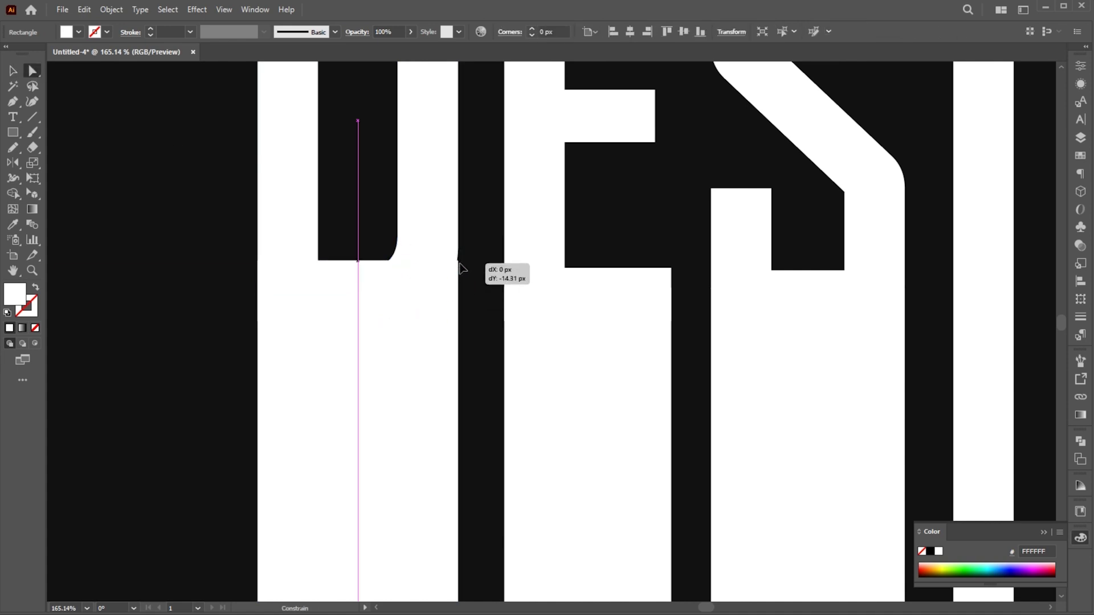
click(460, 288)
drag(459, 288, 492, 275)
click(474, 247)
Add an anchor point on the slanted top edge of the D's bar and adjust its right corner to fill the remaining gap
key(z)
key(v)
click(418, 323)
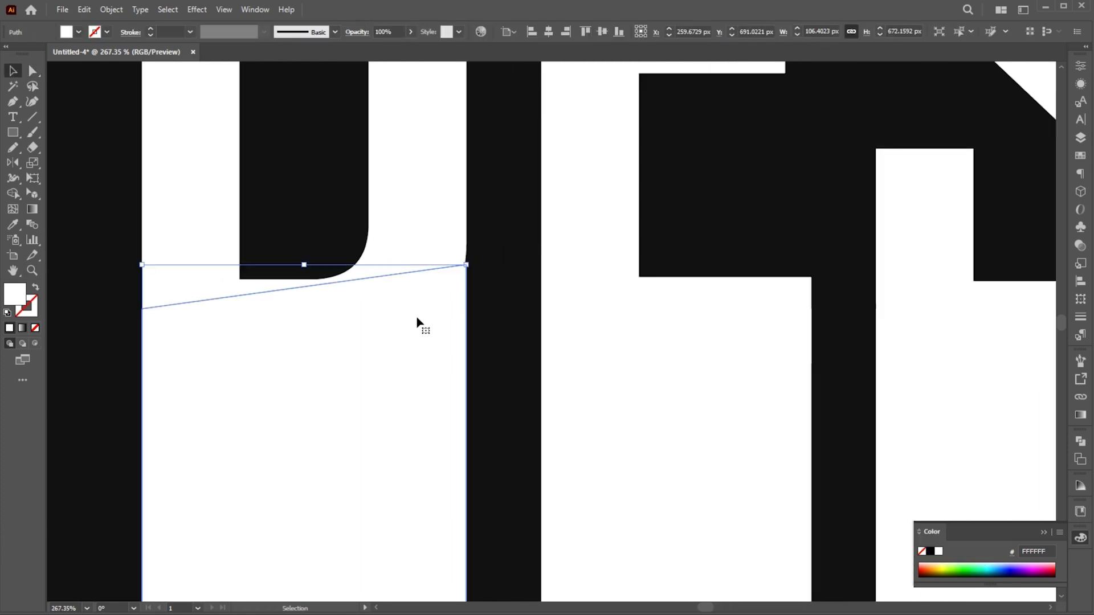
key(p)
click(410, 273)
key(a)
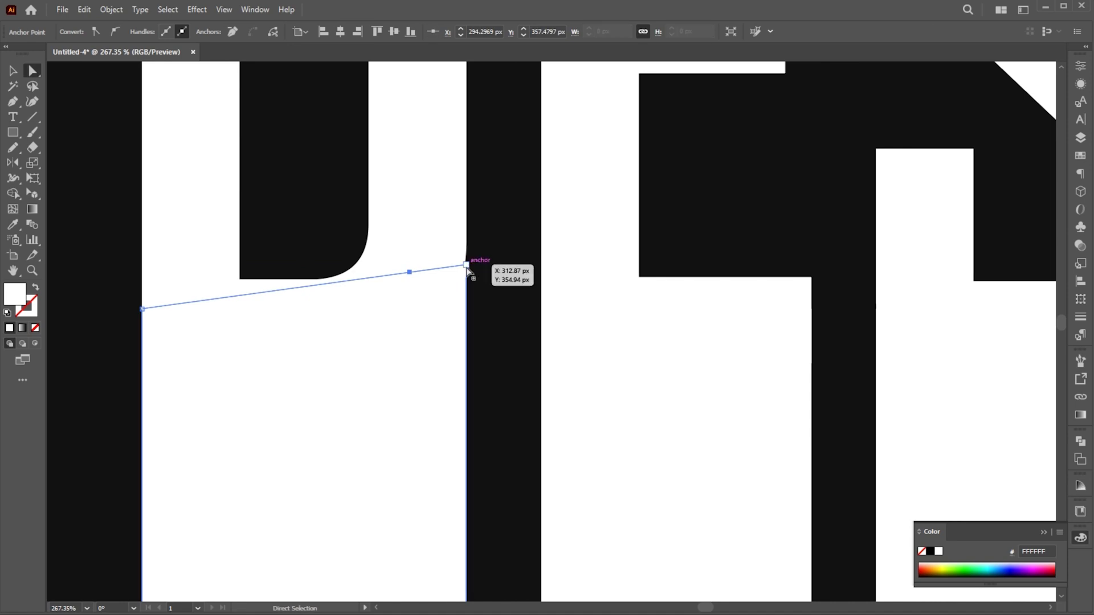
drag(466, 264, 308, 350)
click(495, 269)
key(z)
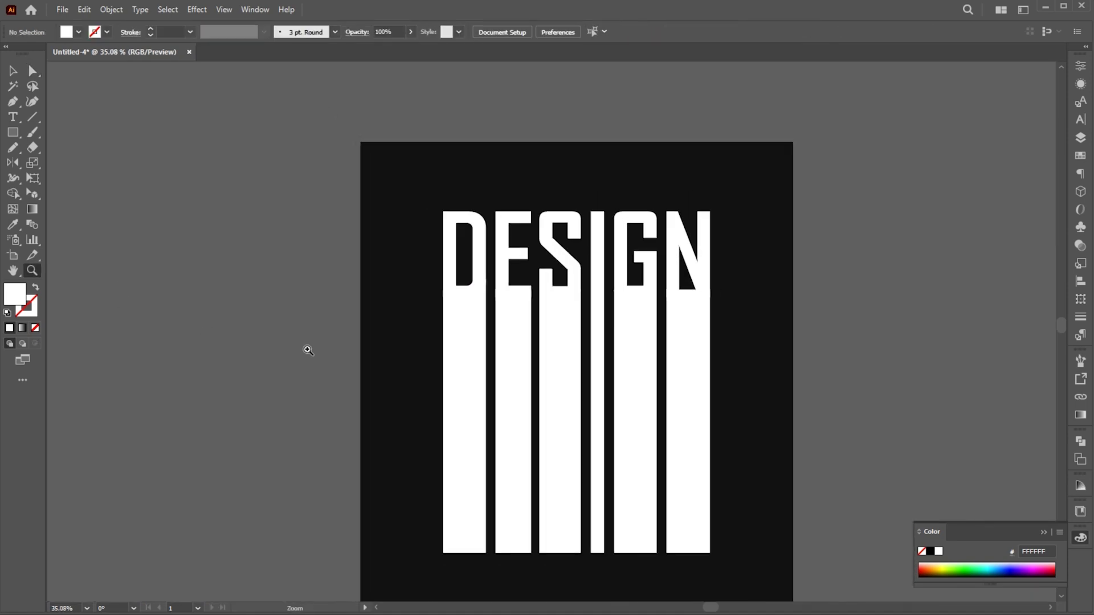
Unite all the DESIGN letters and their bars with the Pathfinder Unite shape mode
drag(567, 394, 600, 327)
key(v)
scroll(707, 154, right, 1)
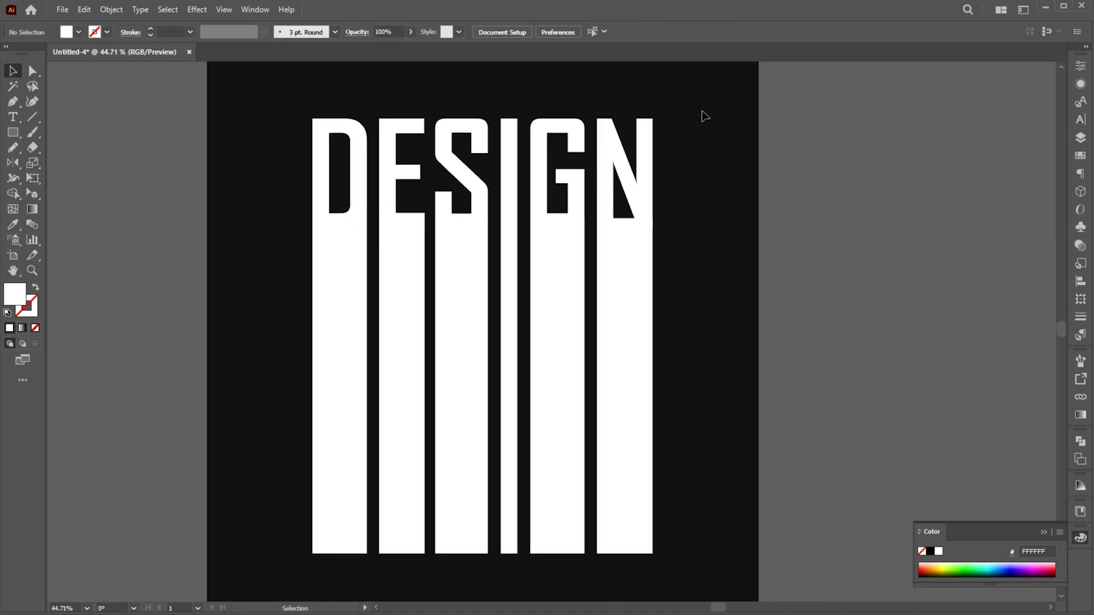
drag(710, 95, 283, 424)
click(1081, 442)
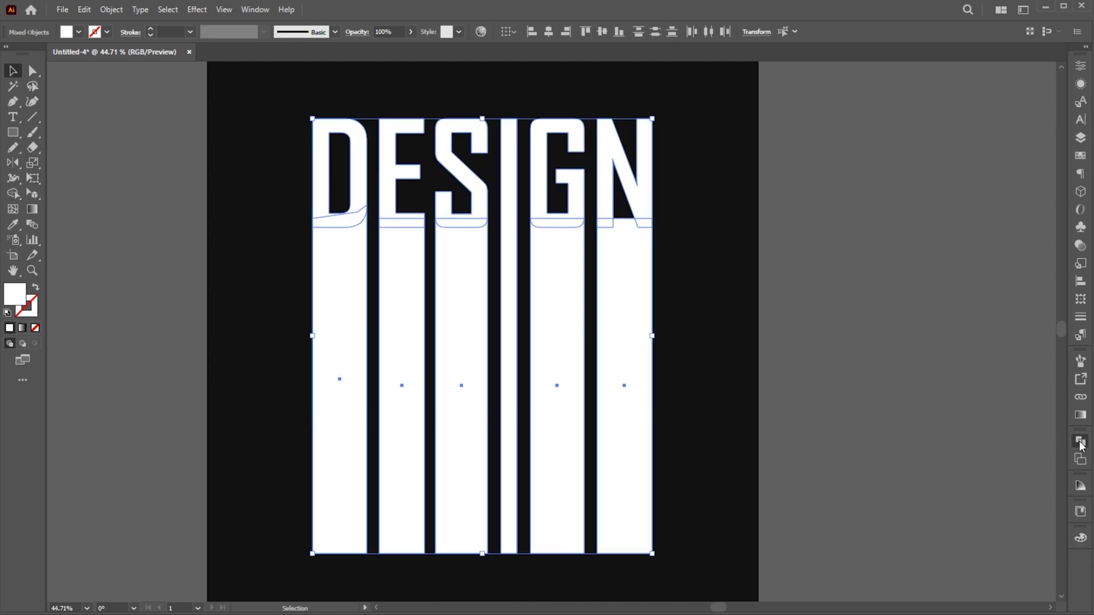
click(1044, 436)
click(255, 10)
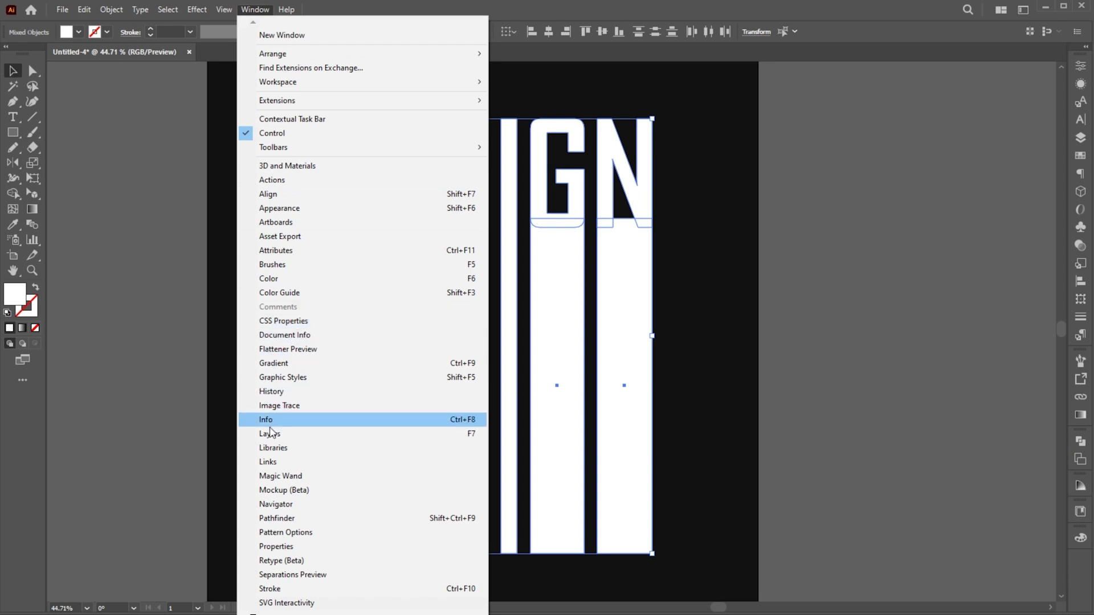
click(447, 518)
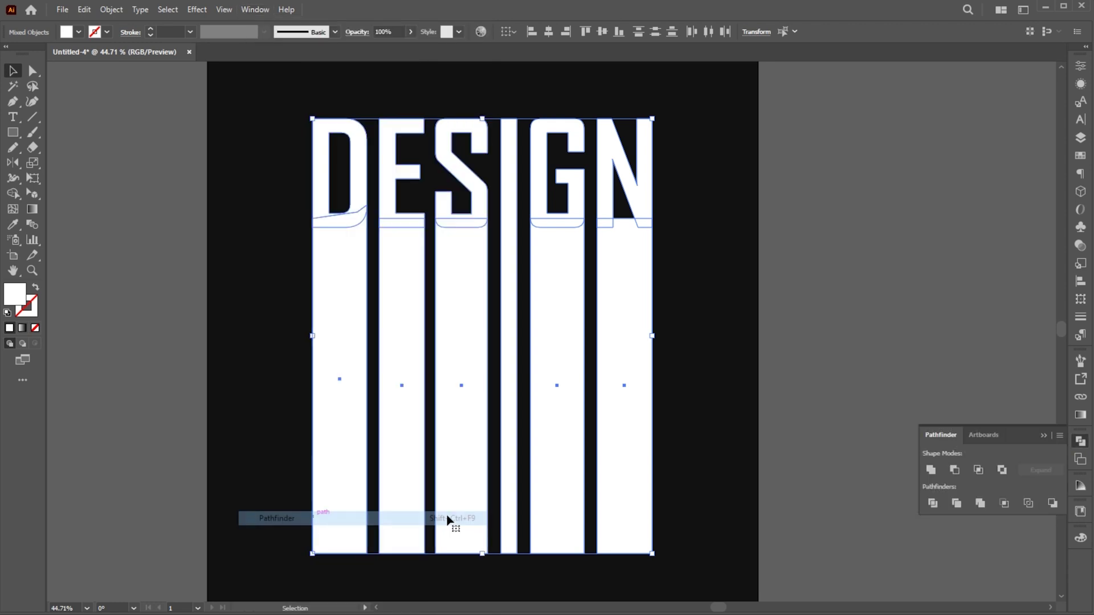
click(931, 470)
click(1044, 436)
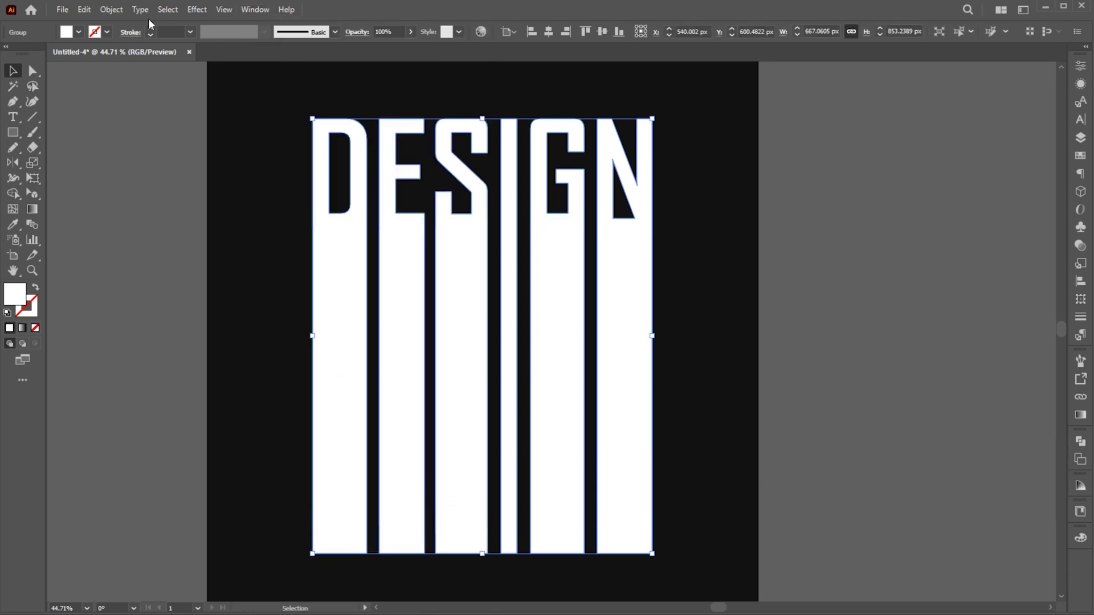
Make the united DESIGN lettering a compound path and deselect it
click(114, 11)
mouse_move(166, 518)
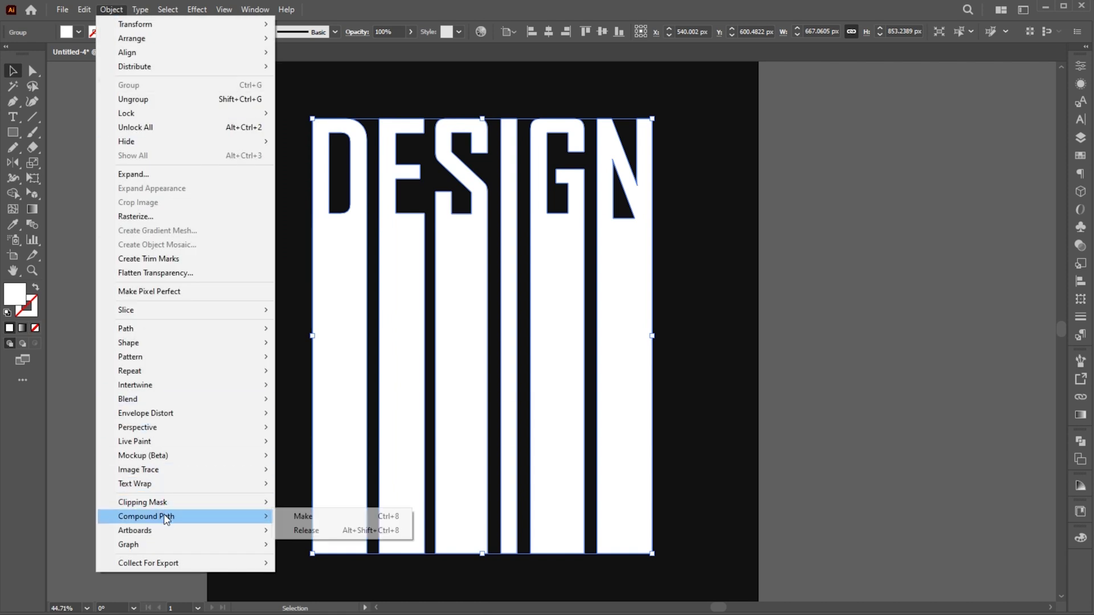
click(344, 520)
click(787, 270)
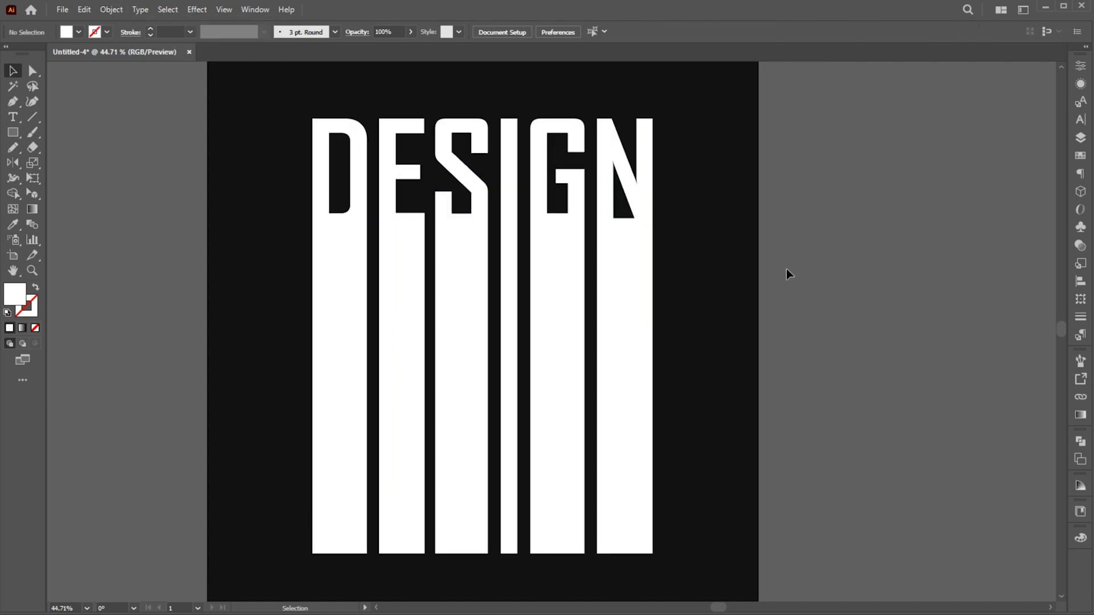
Place the linked image sunset-time-tropical-beach-sea-with-coconut-palm-tree over the lettering at about 1330 x 887 px
click(62, 10)
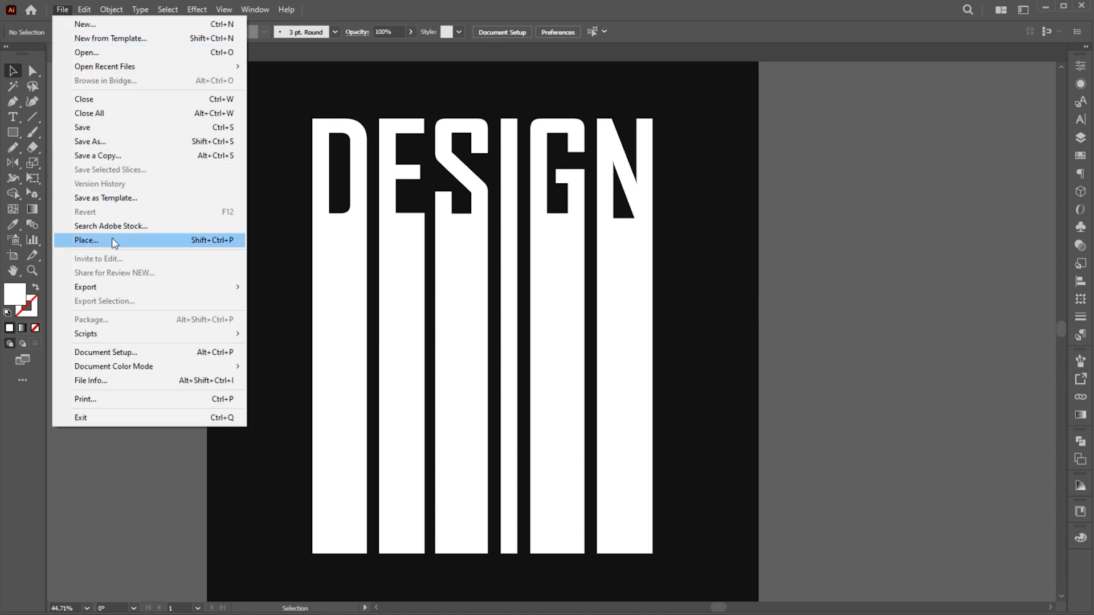
click(112, 239)
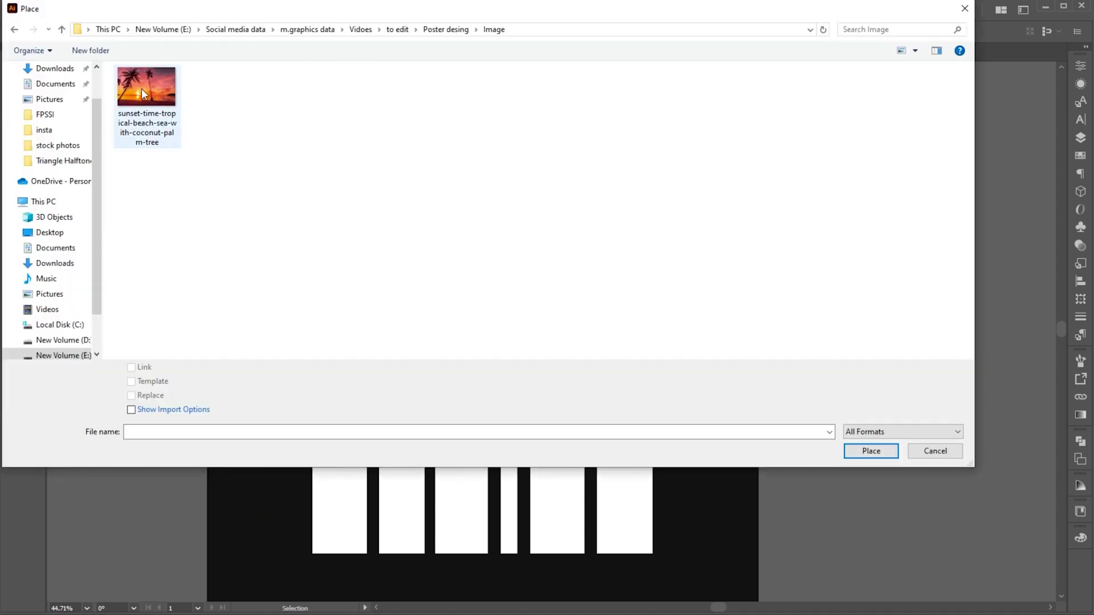
click(141, 90)
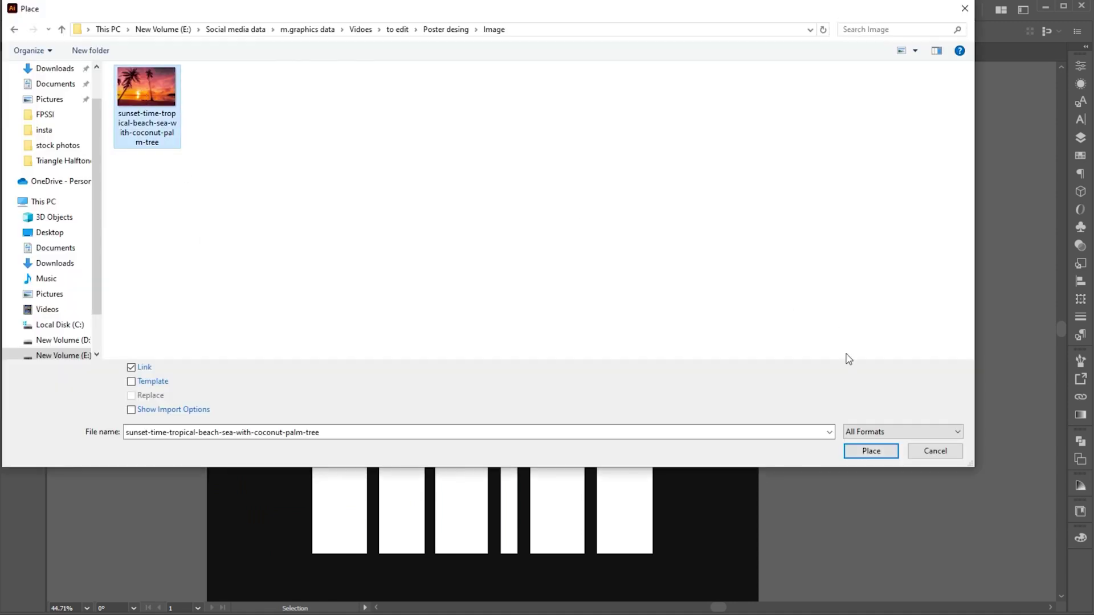
click(863, 452)
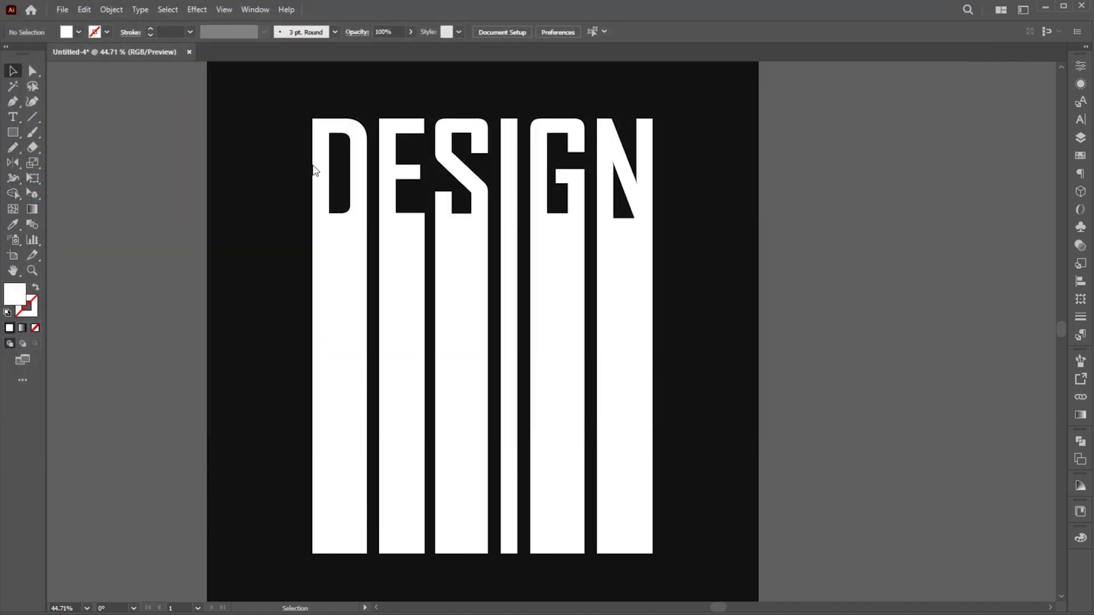
drag(234, 107, 965, 557)
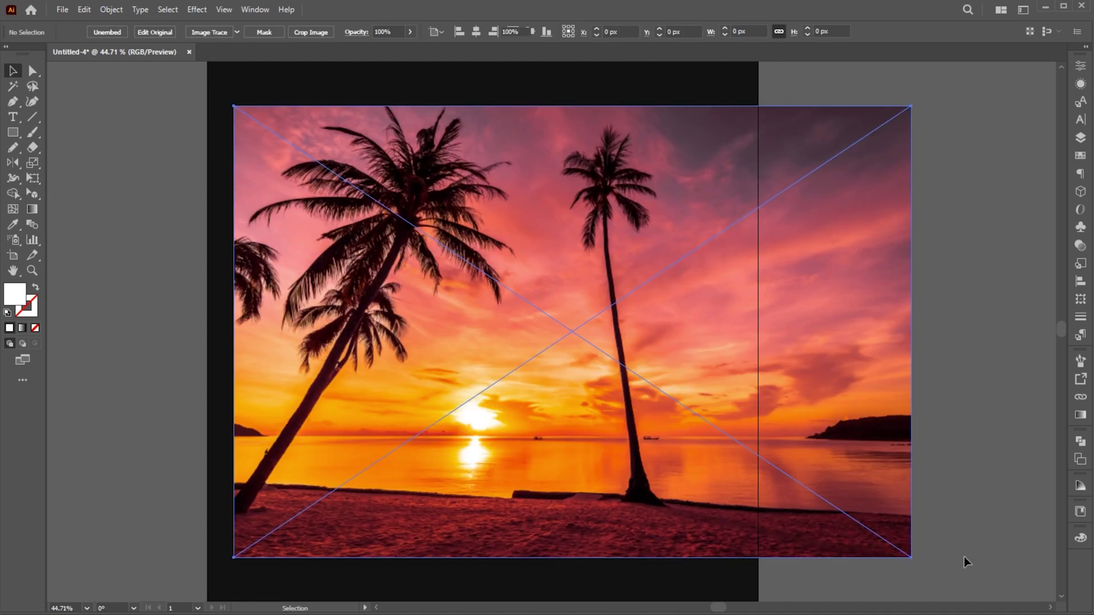
drag(694, 285, 687, 286)
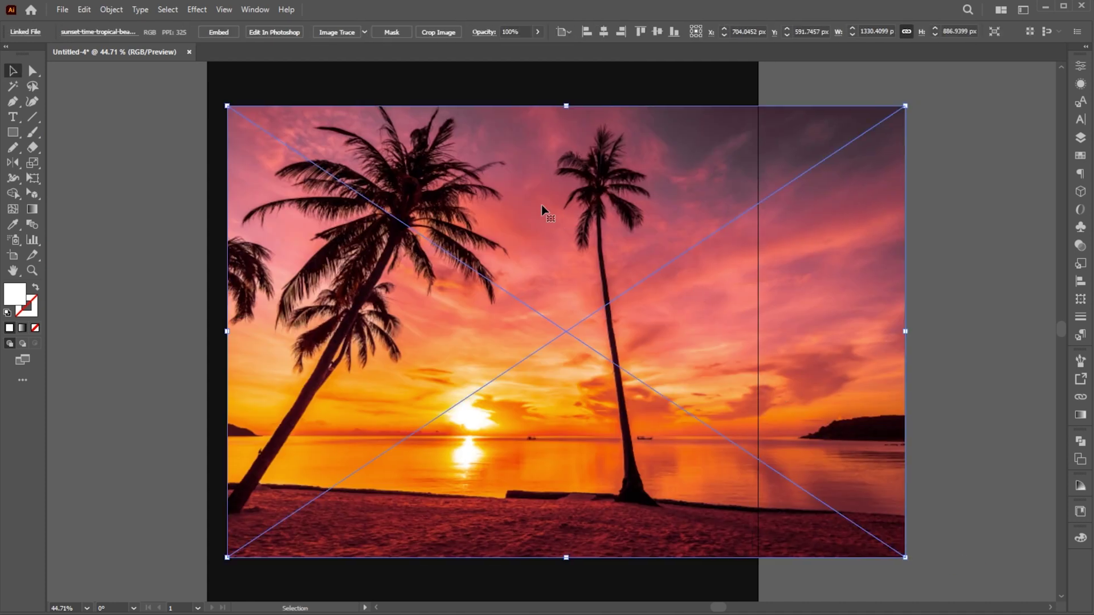
Send the sunset image backward behind the DESIGN lettering and shift it slightly so it covers all the bars
right_click(480, 161)
mouse_move(519, 365)
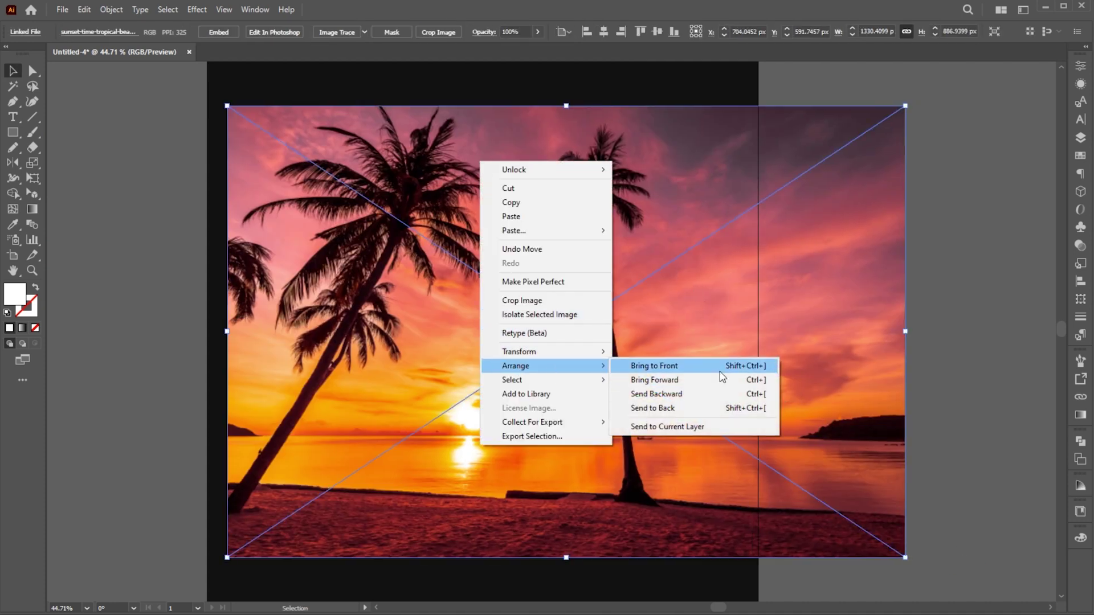
click(688, 396)
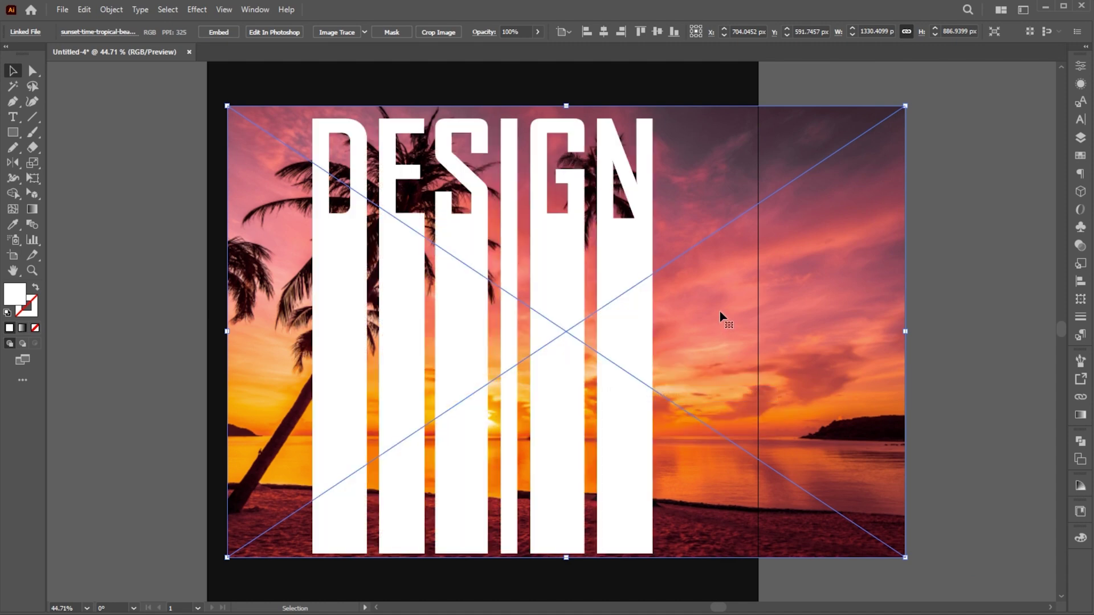
drag(719, 311, 731, 318)
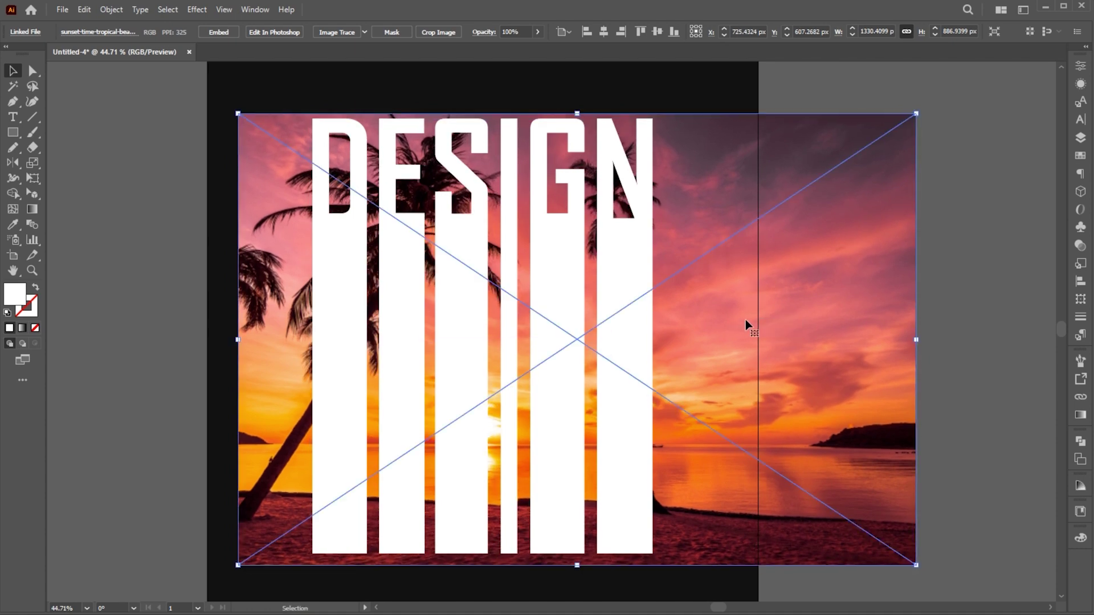
Make a clipping mask from the DESIGN lettering and the sunset image, and deselect the result
shift+click(639, 237)
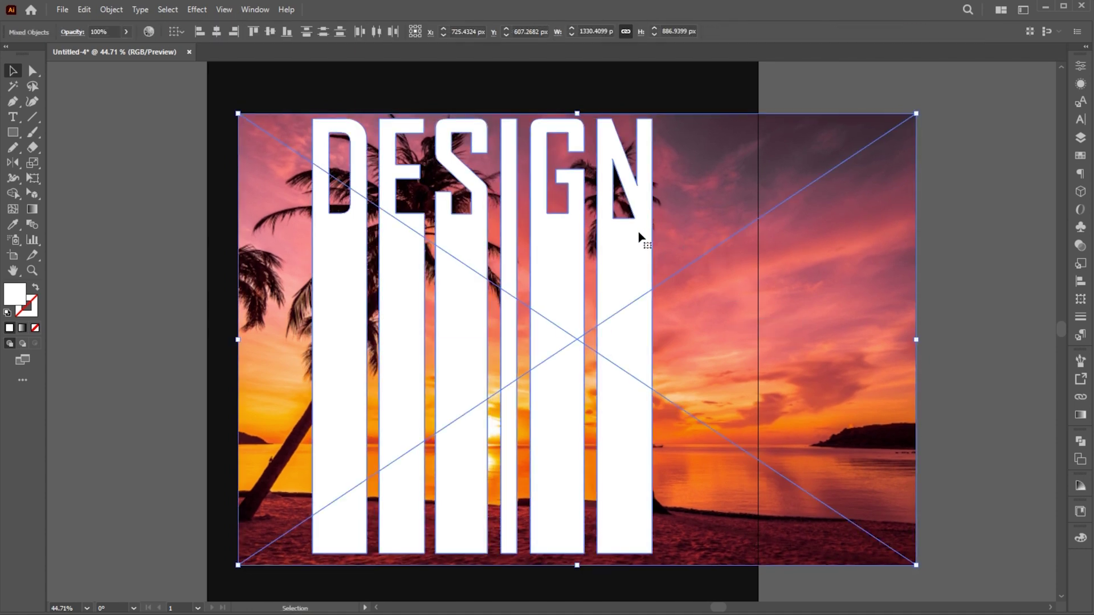
click(111, 10)
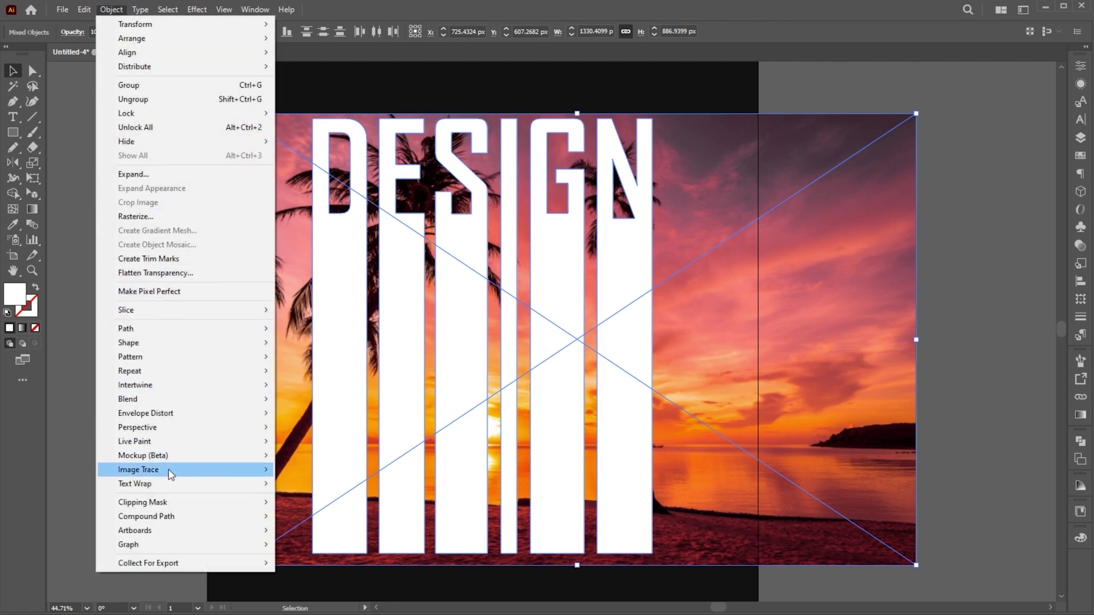
mouse_move(171, 502)
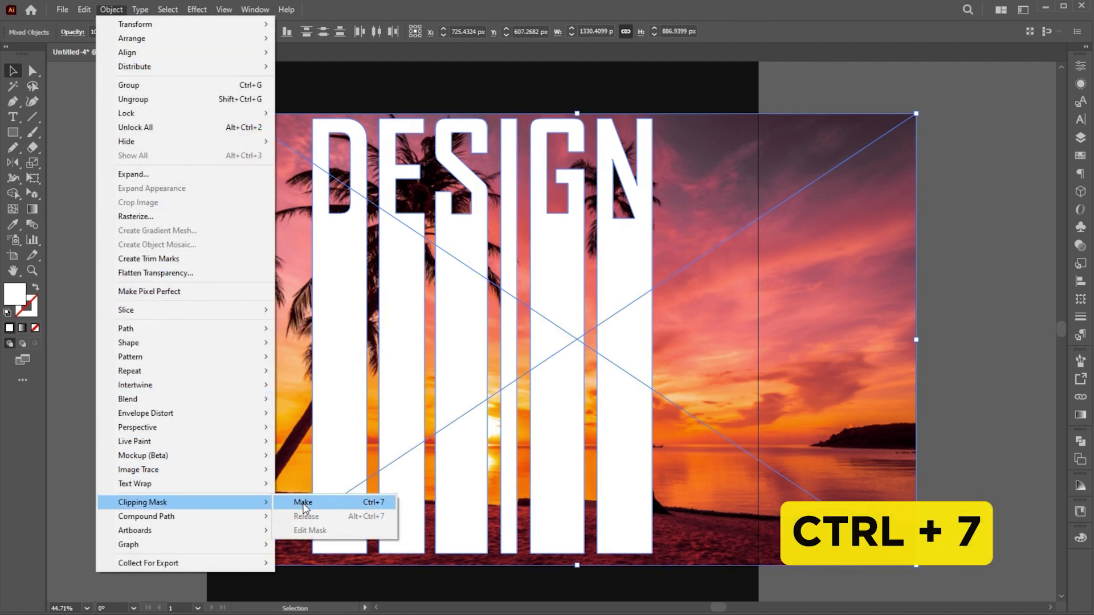
click(304, 505)
click(807, 284)
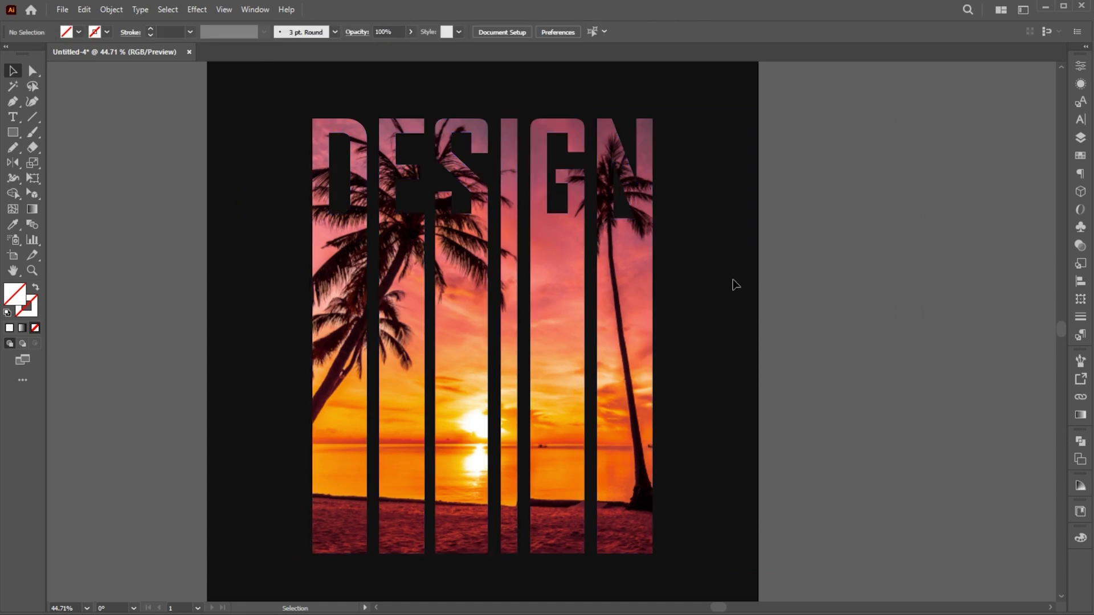
Add the text "Poster" above the word DESIGN and fill it with white, FFFFFF
key(z)
drag(718, 274, 654, 238)
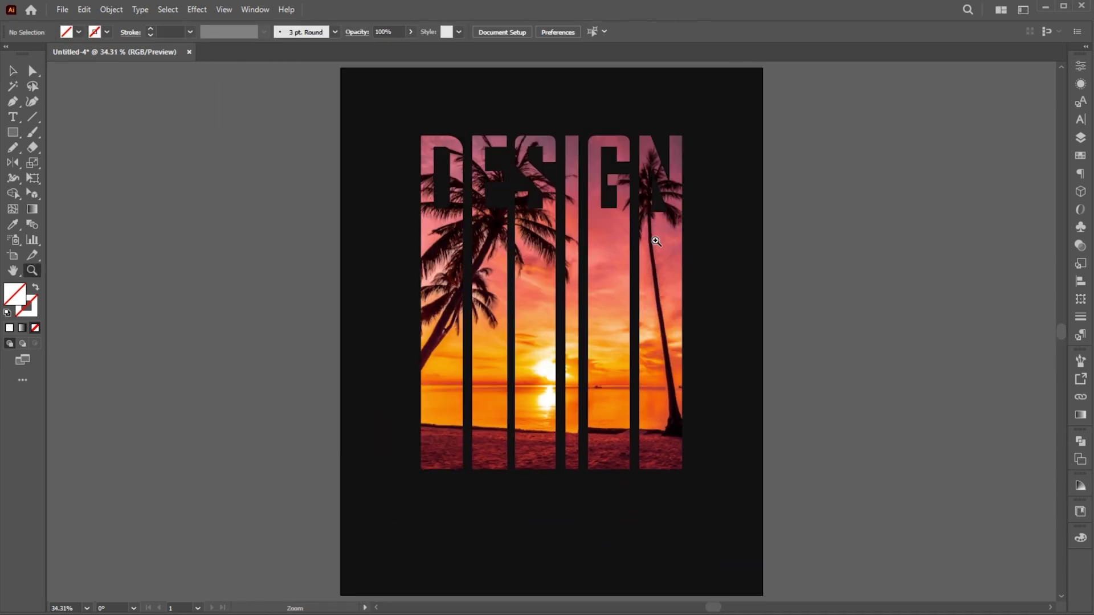
key(v)
click(7, 118)
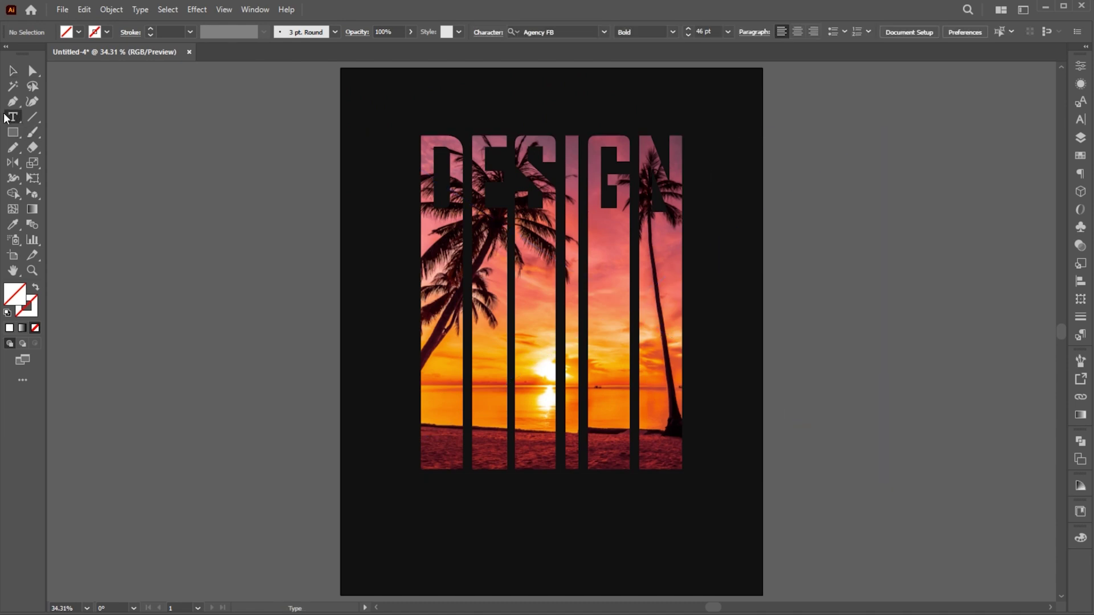
click(496, 113)
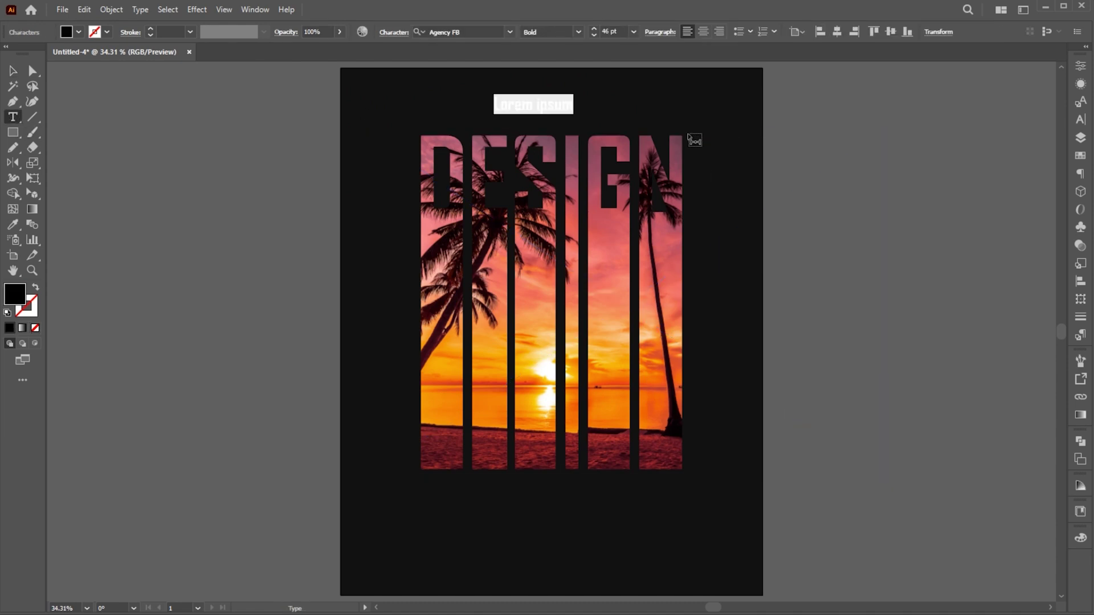
text(Poster)
key(ctrl+a)
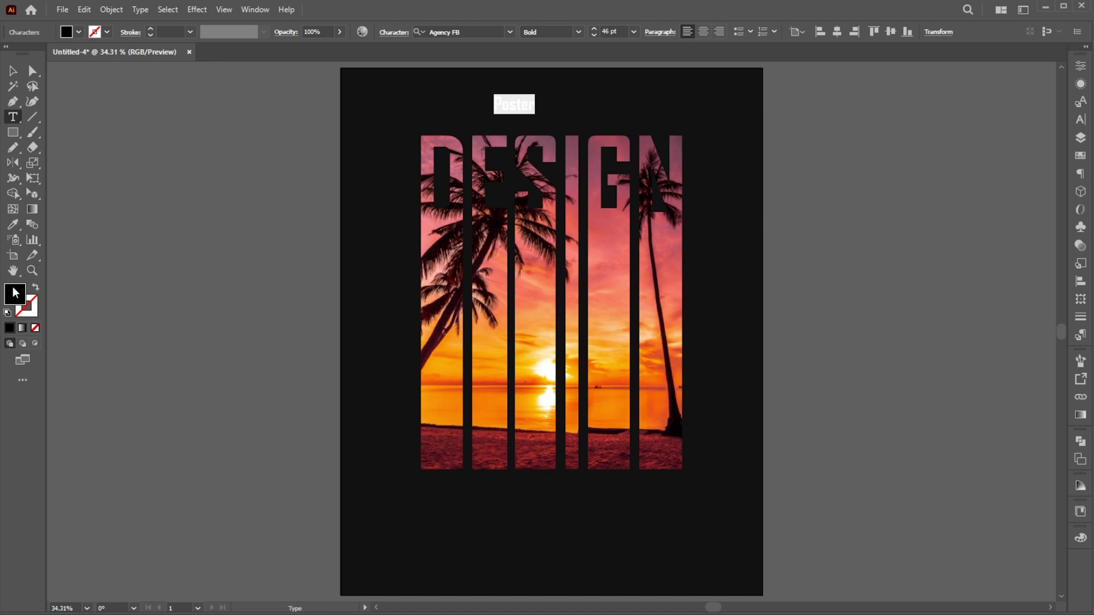
drag(614, 151, 599, 107)
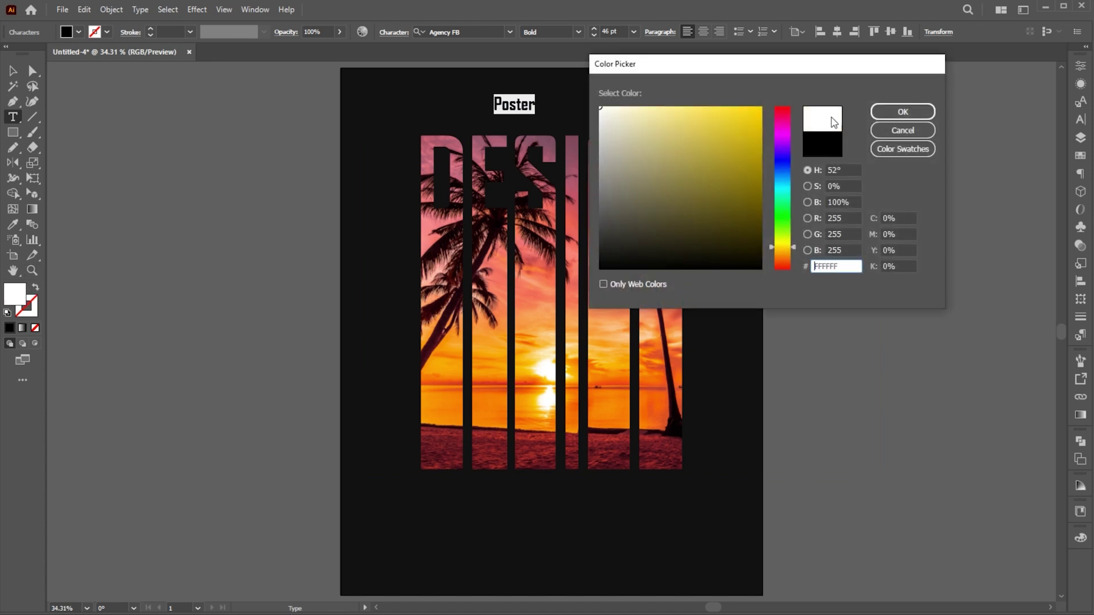
click(902, 113)
Set the font of the "Poster" text to Autograf PERSONAL USE ONLY
click(472, 30)
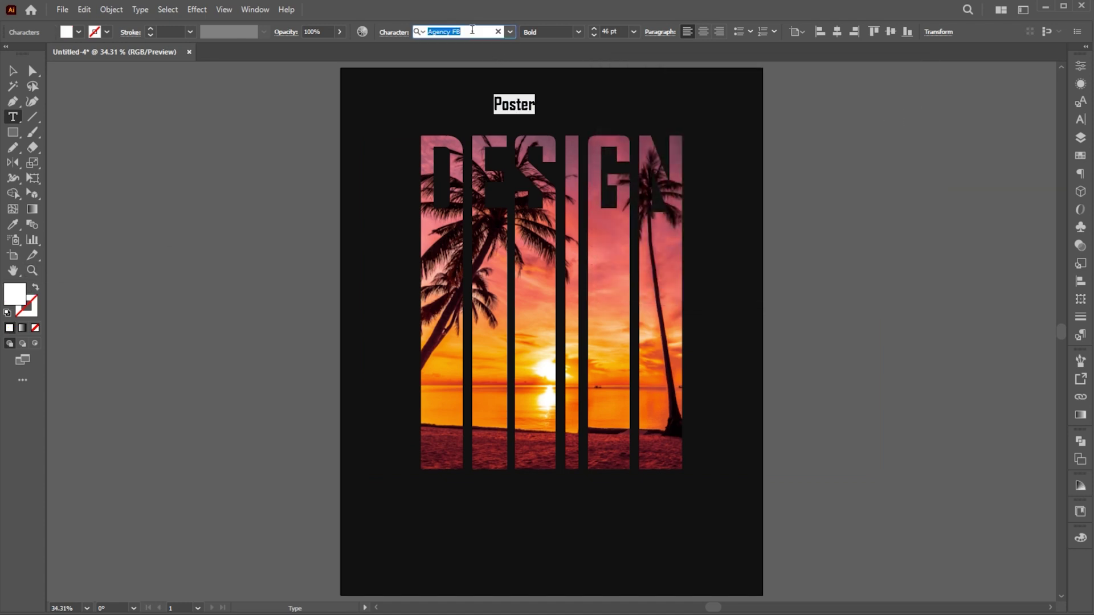
text(auto)
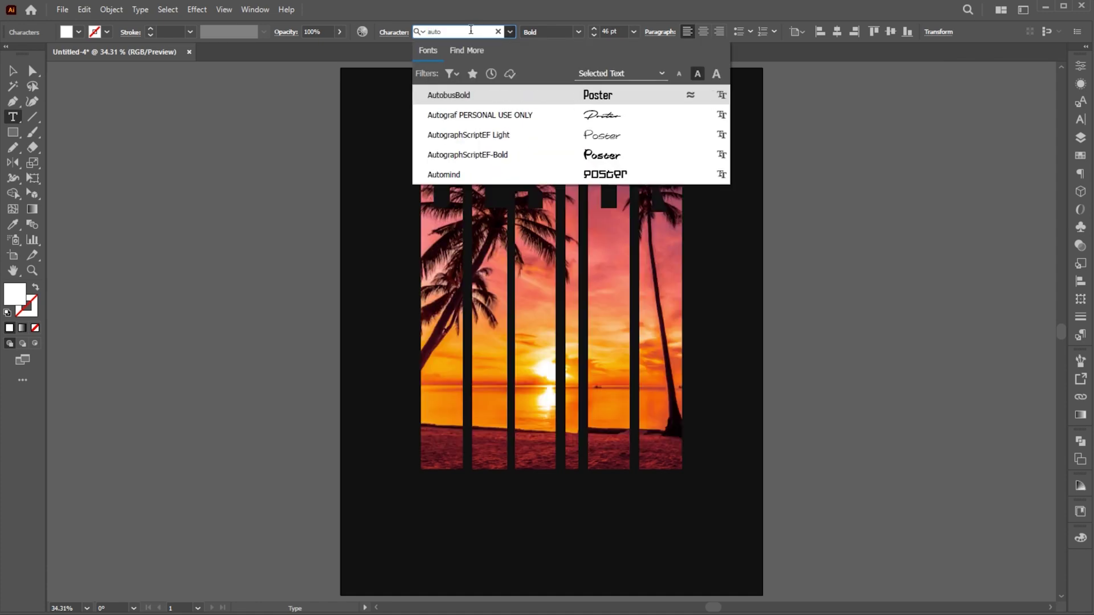
key(Down)
key(Return)
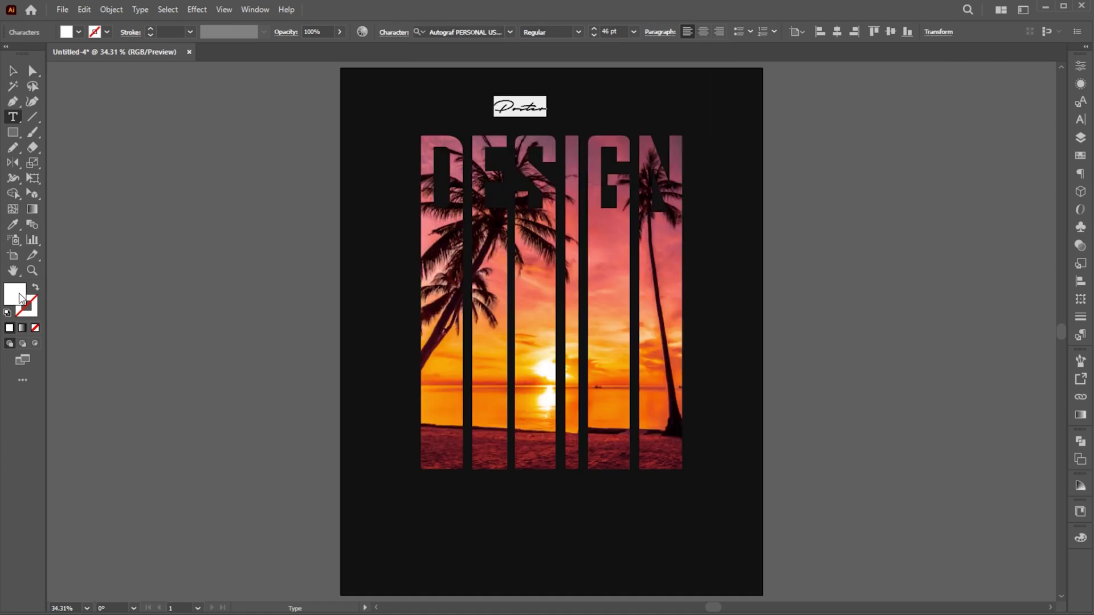
Change the fill colour of the "Poster" text to FFBC00 and finish editing the text
double_click(15, 295)
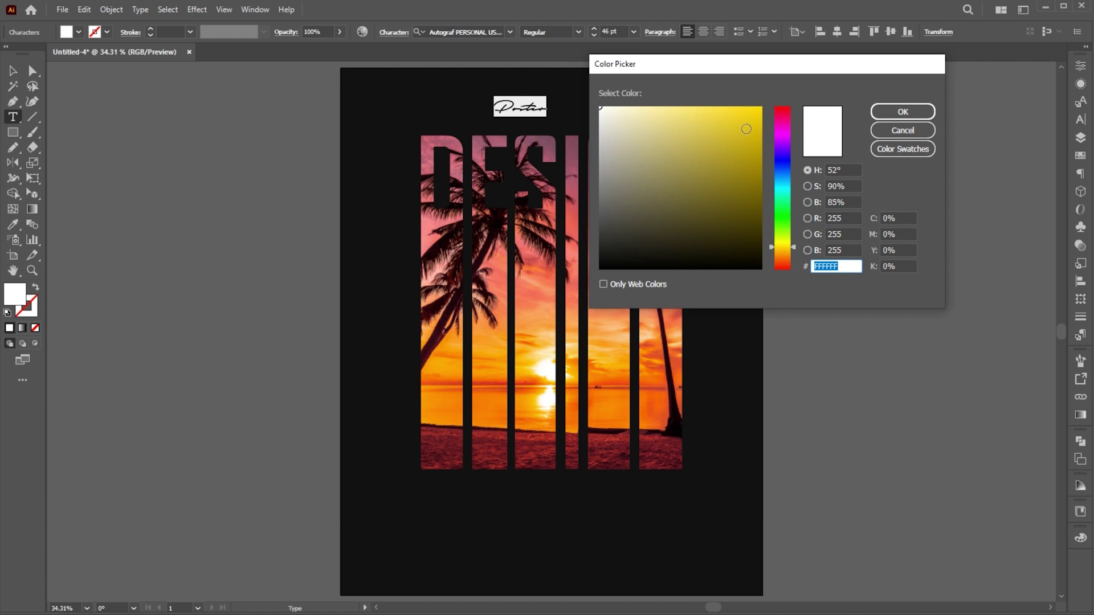
text(FFBC00)
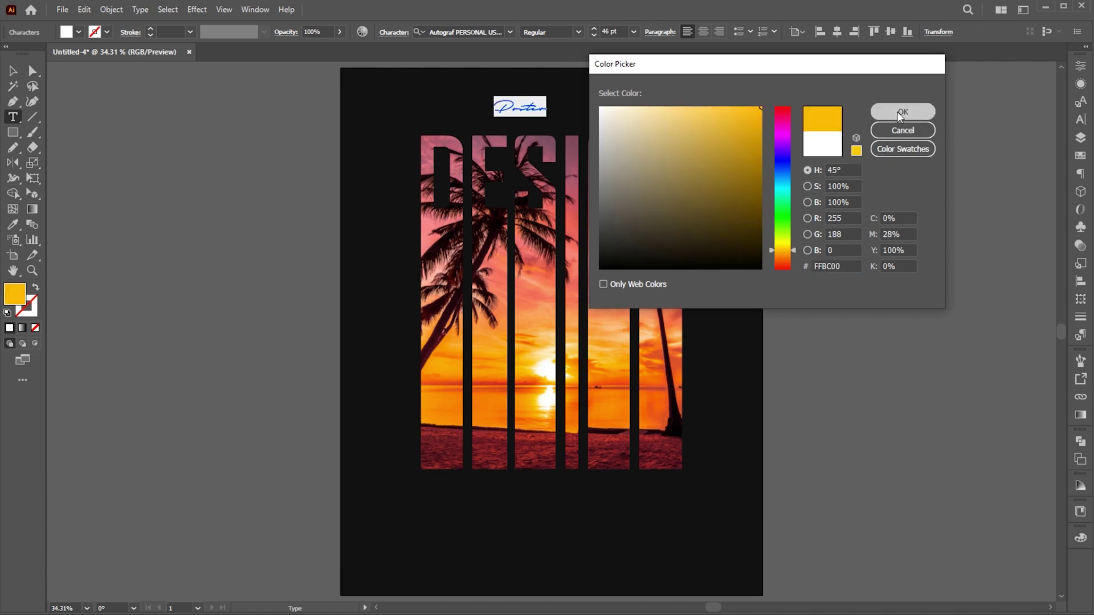
click(902, 113)
key(Escape)
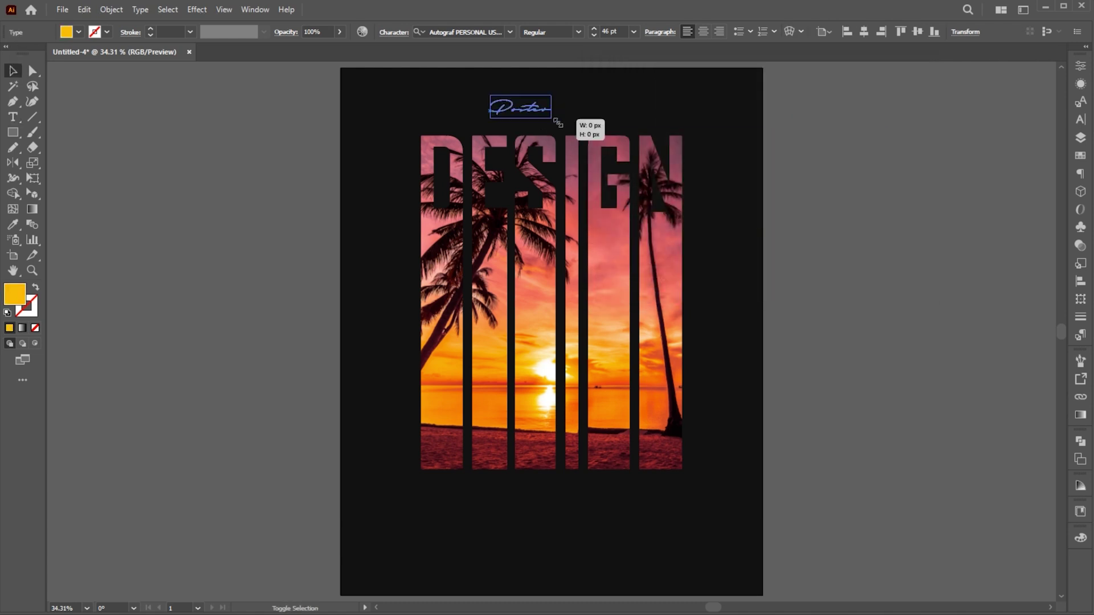
Enlarge the "Poster" text to about 89 pt and centre it horizontally on the artboard
drag(558, 123, 592, 123)
click(865, 35)
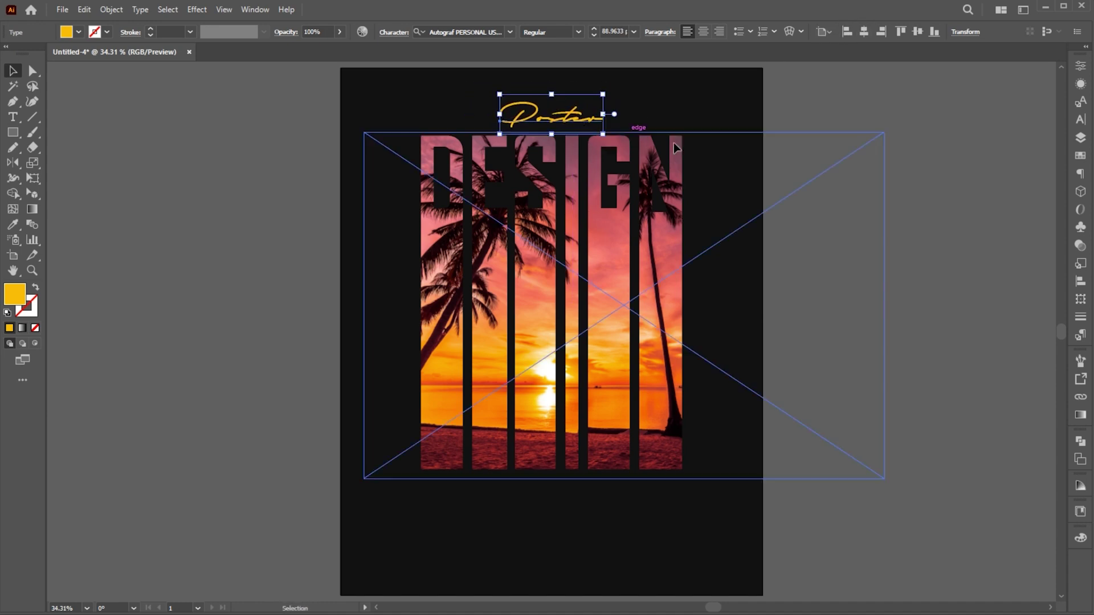
click(857, 160)
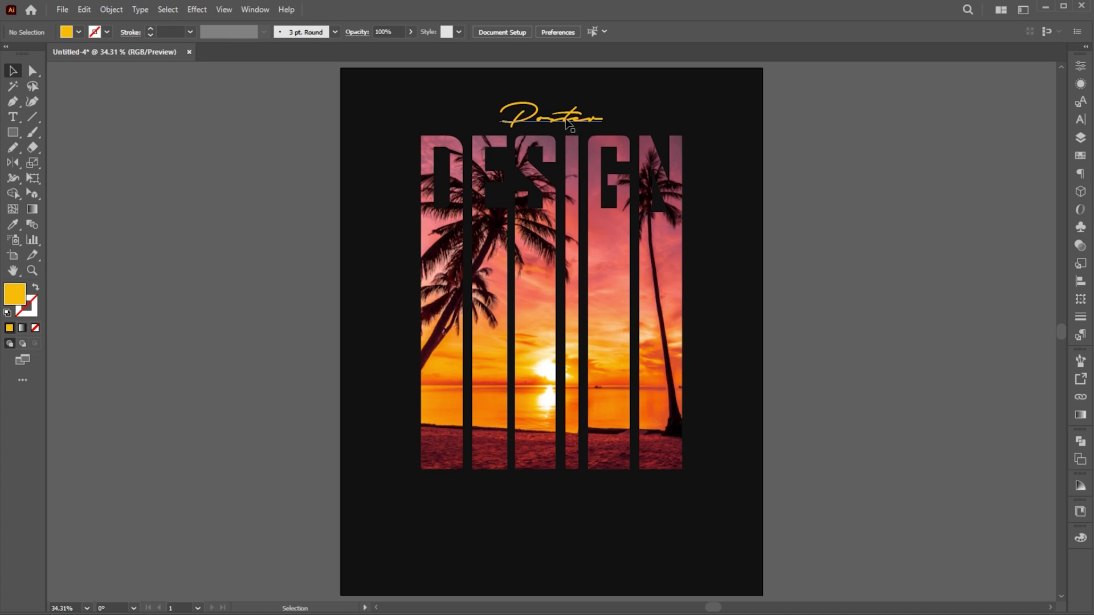
Duplicate the "Poster" text below the DESIGN lettering and replace the copy's wording with "m.graphics"
drag(567, 133, 567, 536)
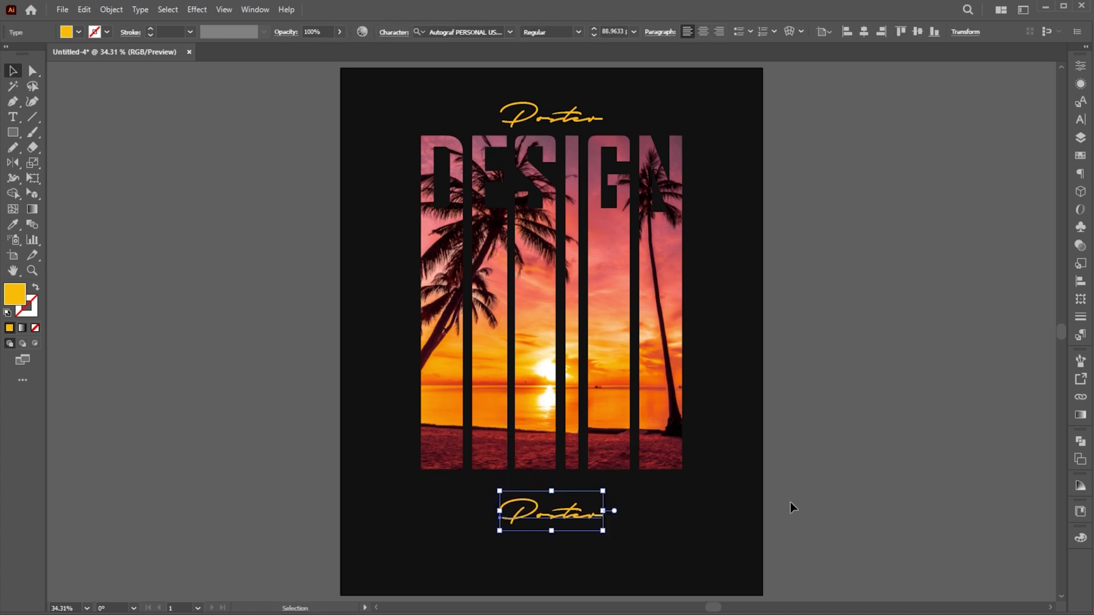
key(Return)
text(m)
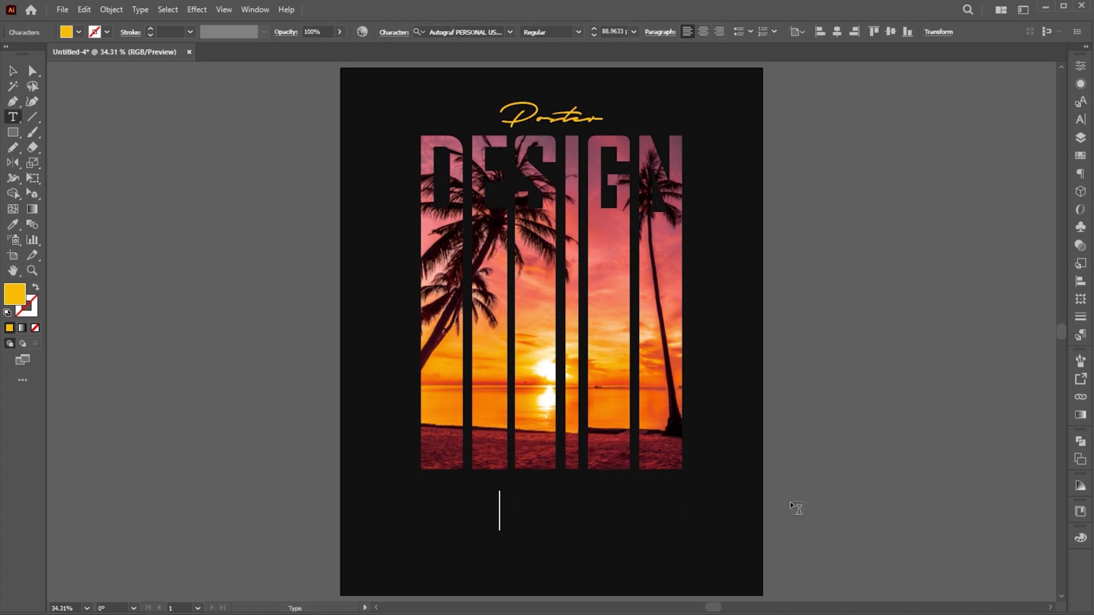
text(.graphic)
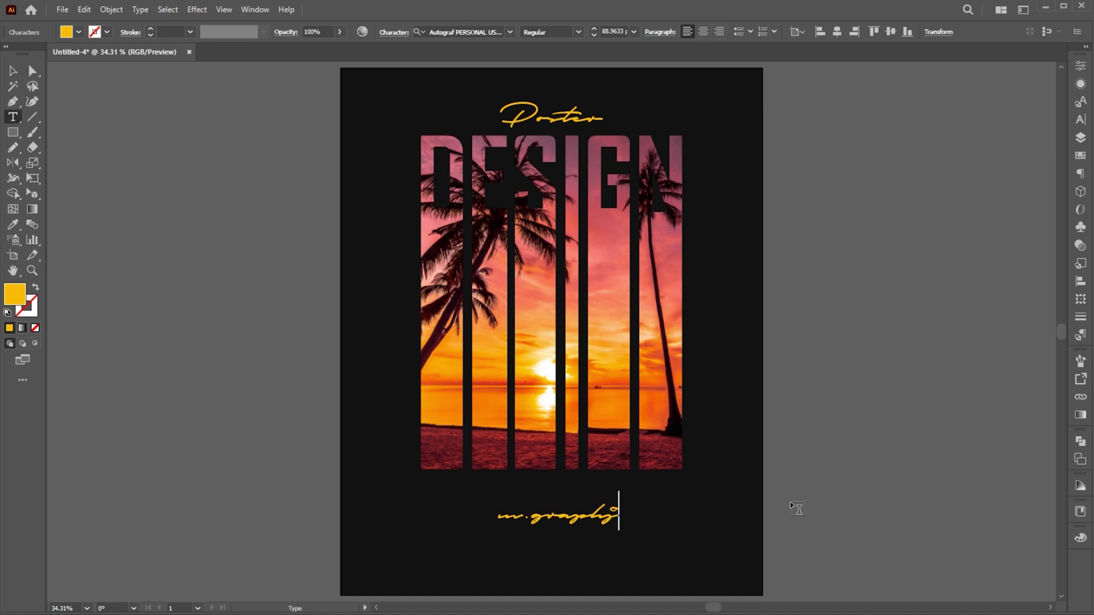
key(BackSpace)
key(BackSpace)
Set the "m.graphics" text to Poppins ExtraBold in uppercase
key(ctrl+a)
click(472, 32)
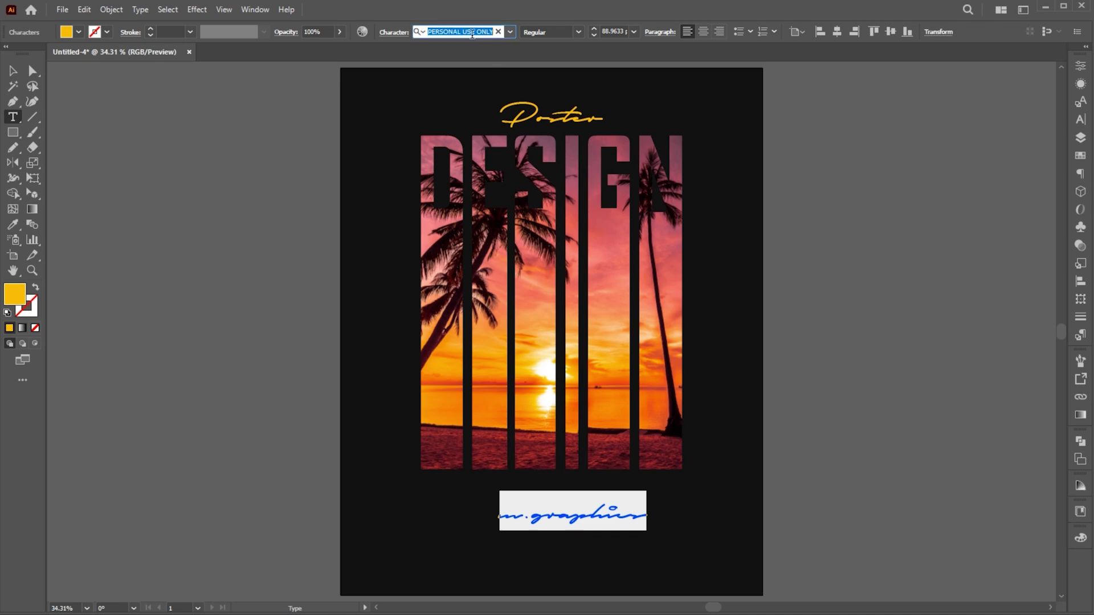
text(popp)
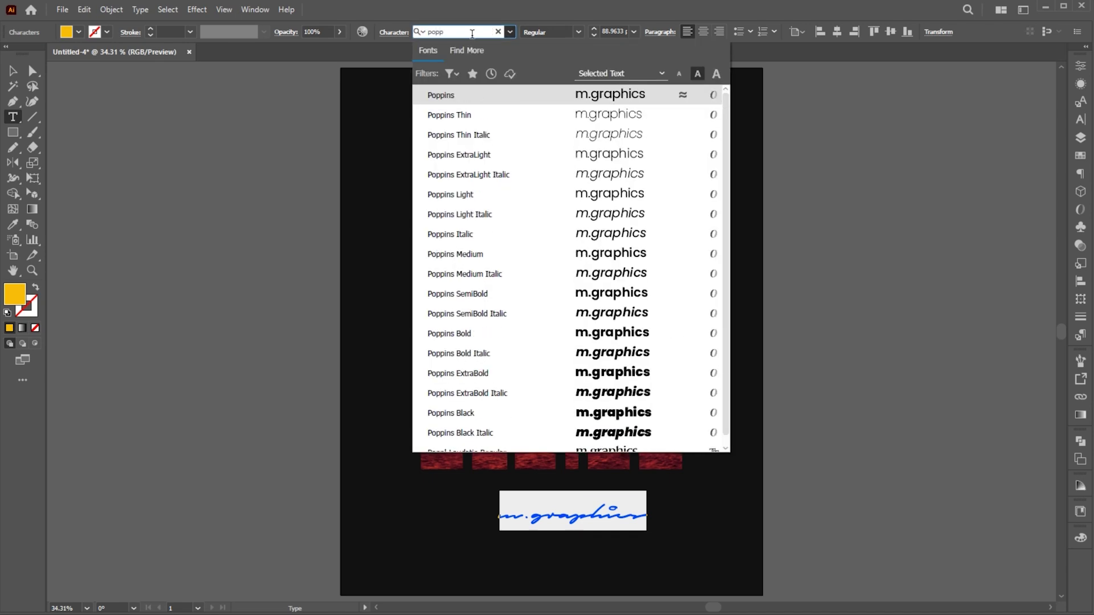
click(595, 293)
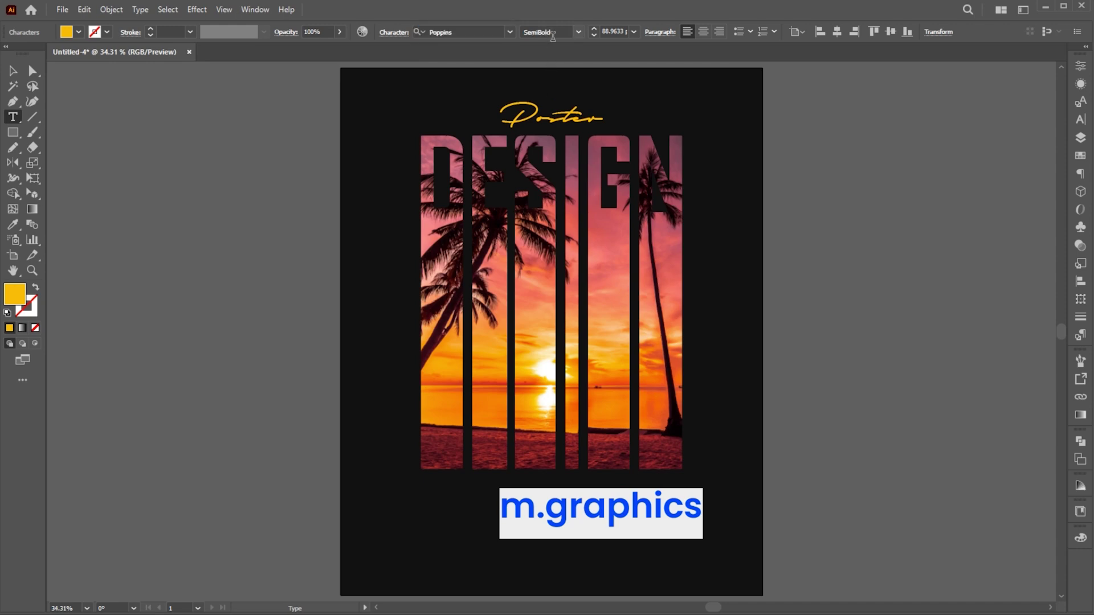
click(578, 32)
click(541, 232)
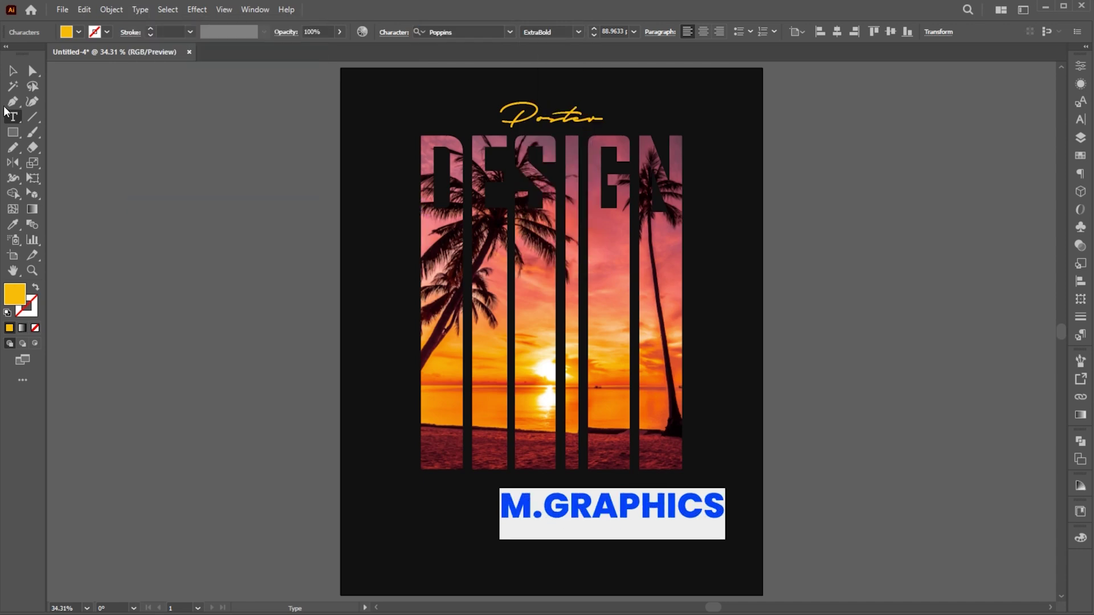
Shrink the M.GRAPHICS text to about 70 pt and centre it horizontally below the photo lettering
click(12, 71)
click(863, 32)
drag(661, 489, 639, 494)
drag(617, 507, 593, 514)
Change the fill colour of the M.GRAPHICS text to white
double_click(17, 296)
click(600, 107)
click(892, 111)
Add a copy of M.GRAPHICS directly beneath it, reword it as "complete guide" and convert it to uppercase
double_click(593, 514)
key(ctrl+a)
text(complete guid)
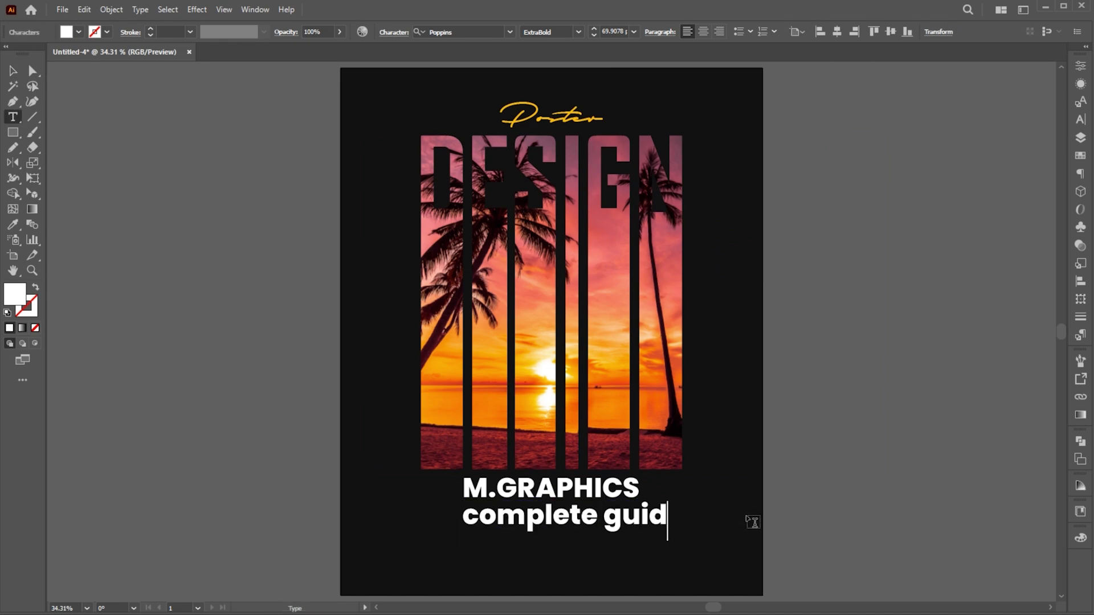
key(Escape)
click(140, 9)
click(348, 206)
Set the COMPLETE GUIDE text to the Light weight and scale it down to a small subtitle
click(578, 32)
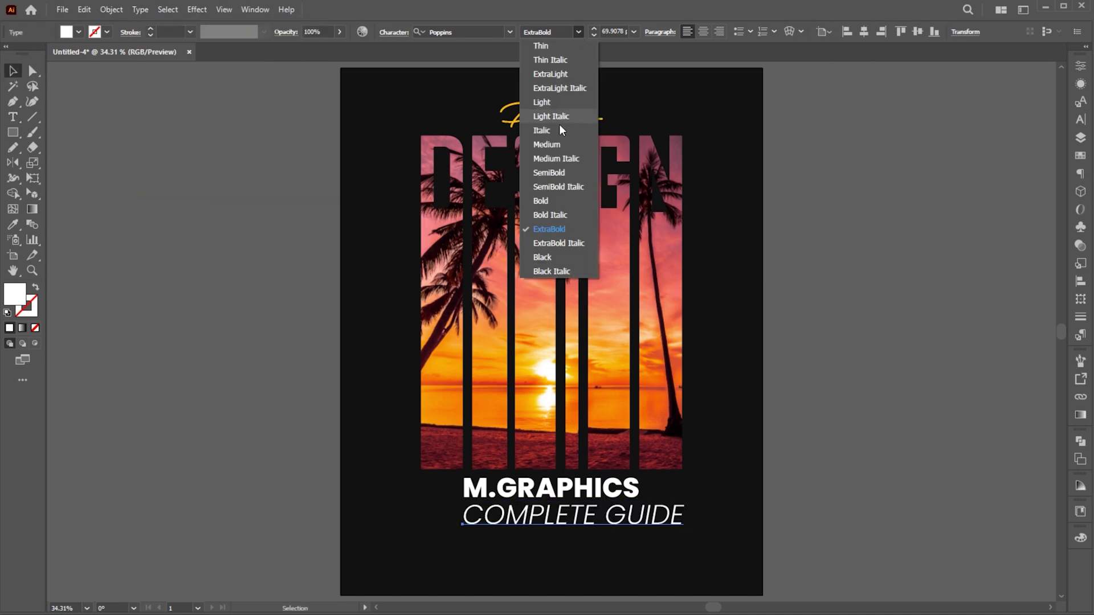
click(555, 102)
alt+shift+drag(686, 503, 591, 521)
Sample the yellow of the "Poster" text onto COMPLETE GUIDE and centre the subtitle horizontally on the artboard
click(13, 225)
click(554, 121)
click(12, 70)
click(864, 31)
Select M.GRAPHICS and COMPLETE GUIDE and adjust their vertical placement beneath the photo lettering
click(596, 534)
shift+click(615, 490)
click(615, 546)
Draw a wide placeholder text area below COMPLETE GUIDE in Poppins Light and set its font size to 15 pt
click(14, 118)
drag(358, 534, 749, 585)
scroll(623, 28, down, 20)
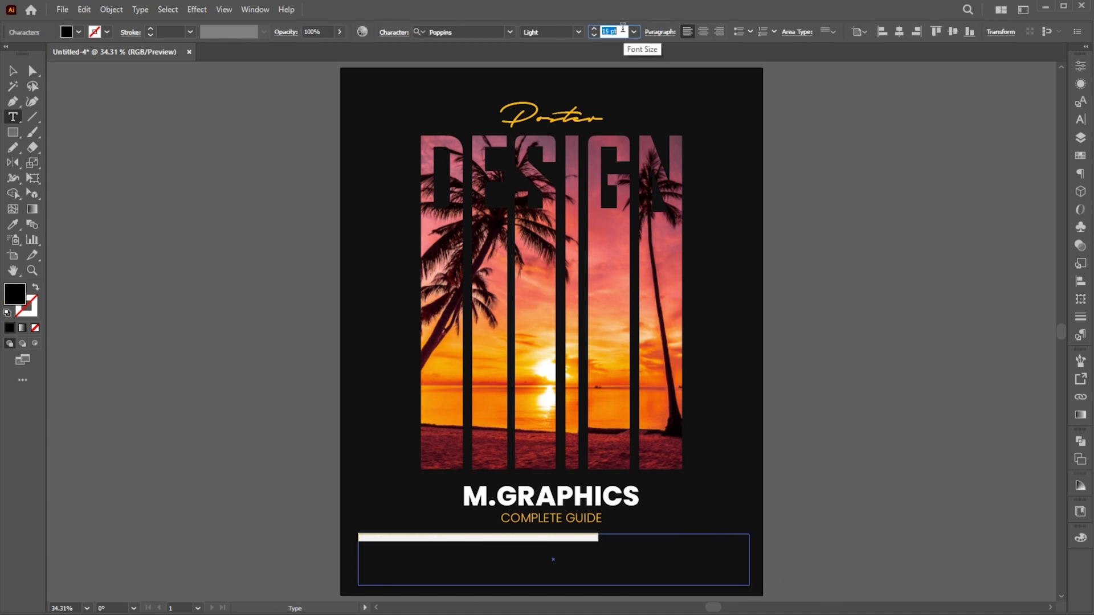
click(636, 535)
click(13, 71)
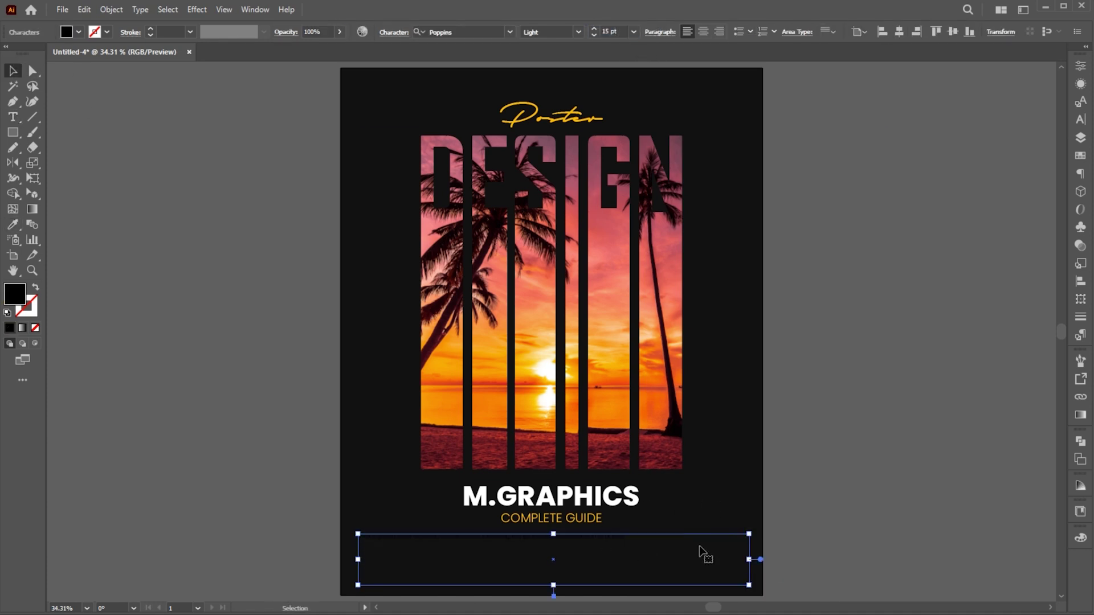
Fill all the placeholder text in the area below COMPLETE GUIDE with white
key(ctrl+a)
double_click(13, 296)
drag(613, 119, 567, 95)
key(Return)
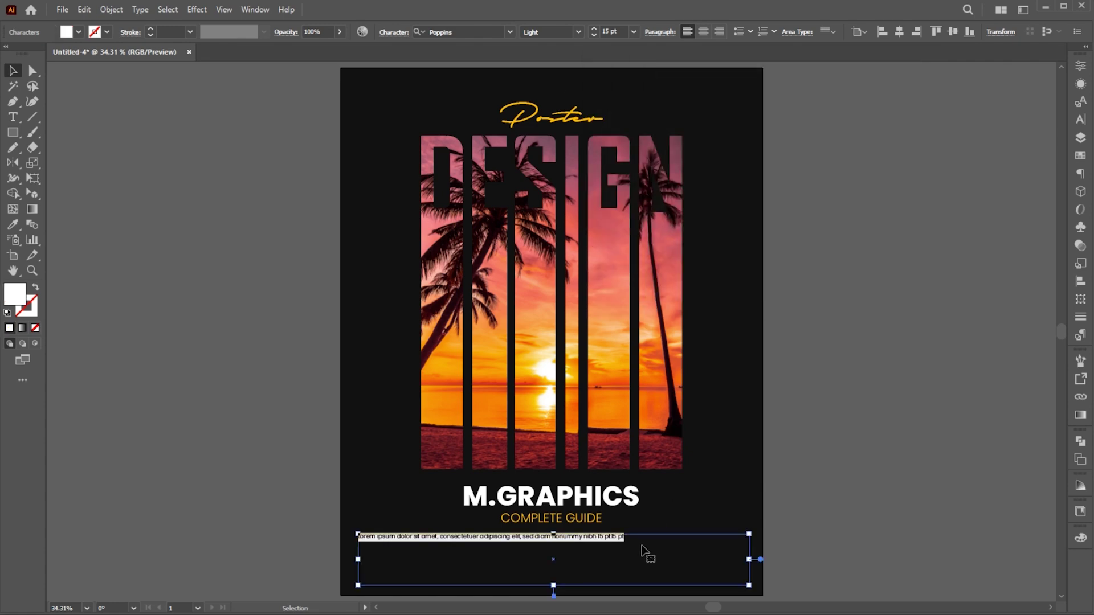
Paste repeated copies of the Lorem ipsum sentence into the text area to make a three-line paragraph
click(613, 538)
double_click(614, 540)
key(ctrl+v)
key(ctrl+v)
key(ctrl+v)
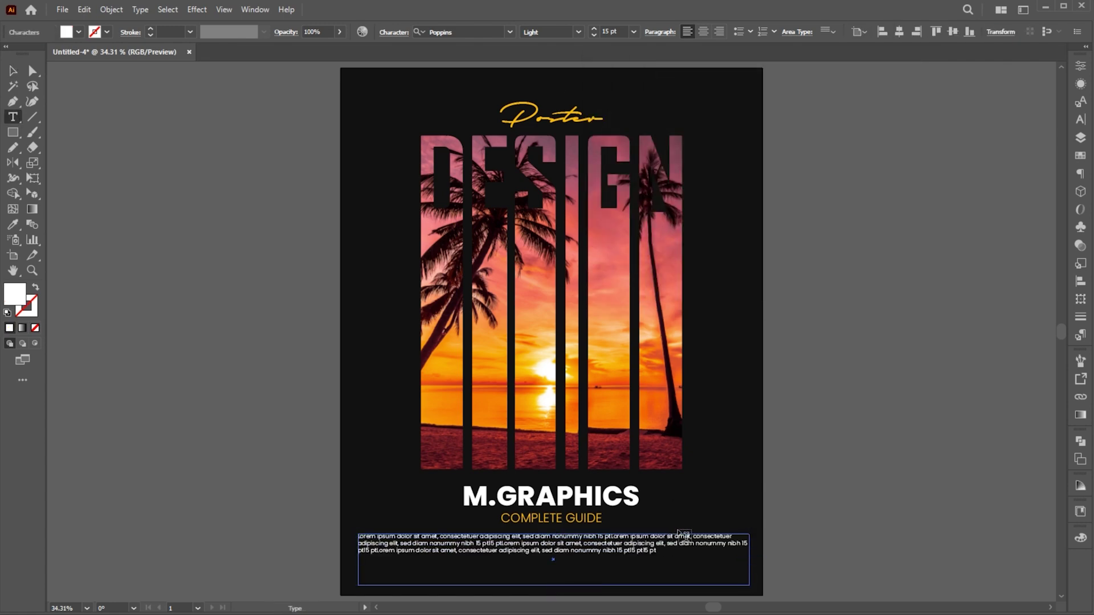
Centre-align the Lorem ipsum paragraph and tighten its text area slightly at the side and bottom
key(Escape)
click(703, 32)
drag(358, 560, 364, 560)
drag(553, 586, 554, 566)
click(577, 572)
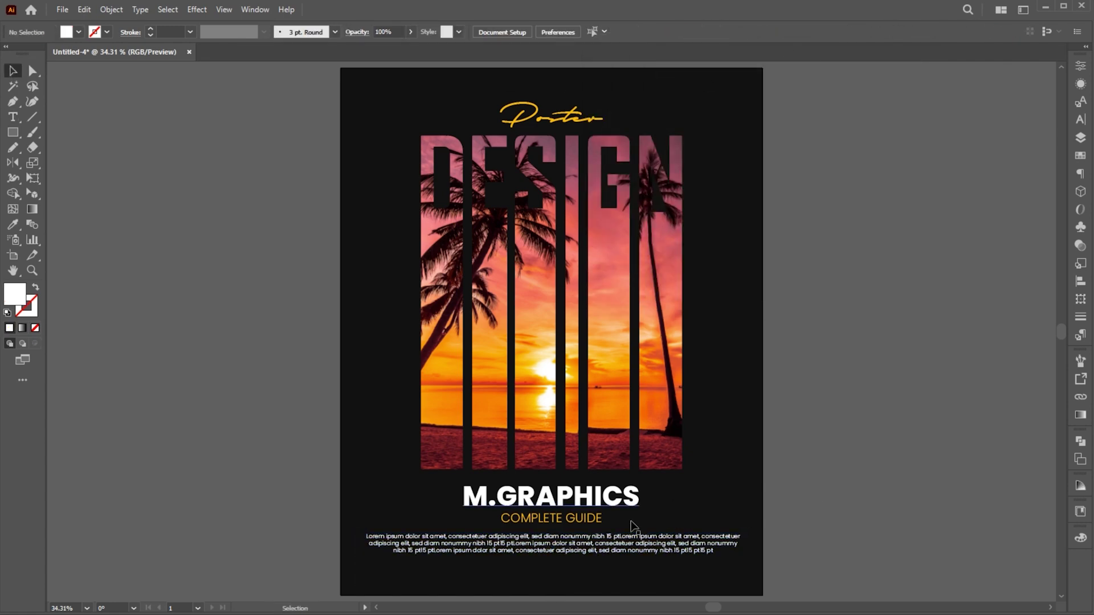
Nudge the M.GRAPHICS and COMPLETE GUIDE texts slightly down together and deselect them
click(600, 521)
shift+click(621, 505)
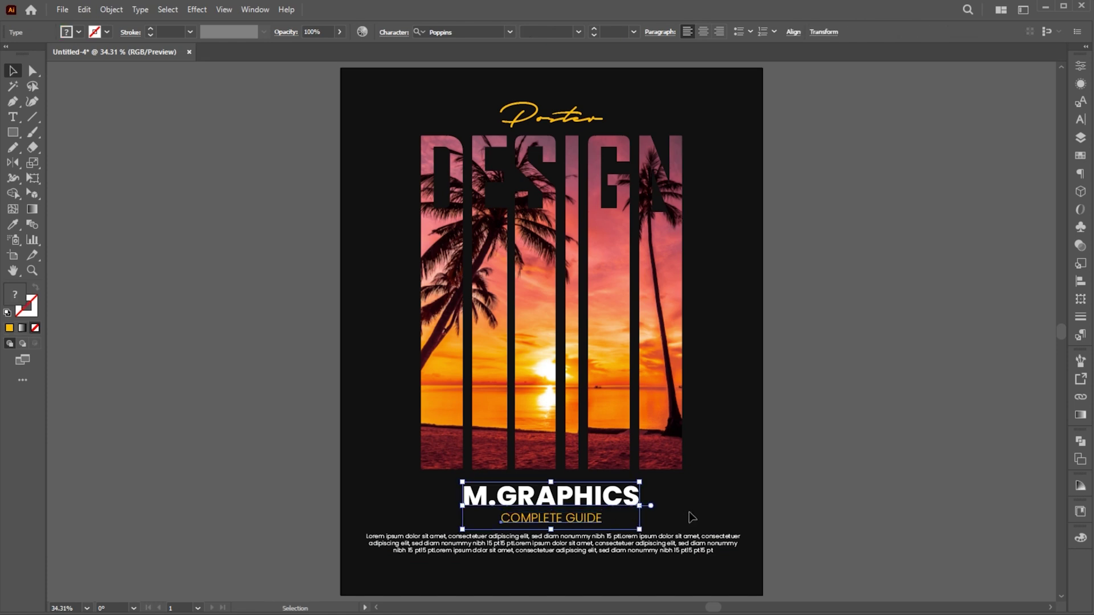
key(Down)
click(849, 468)
Paste the social media icon group, move it below the Lorem ipsum paragraph and centre it horizontally
key(ctrl+v)
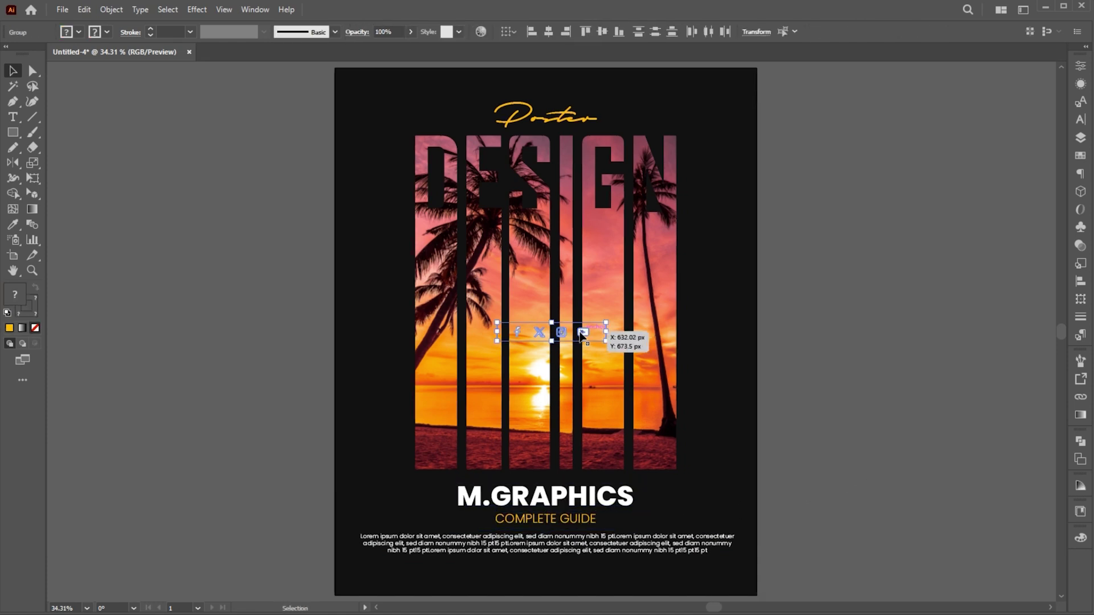
drag(581, 335, 579, 574)
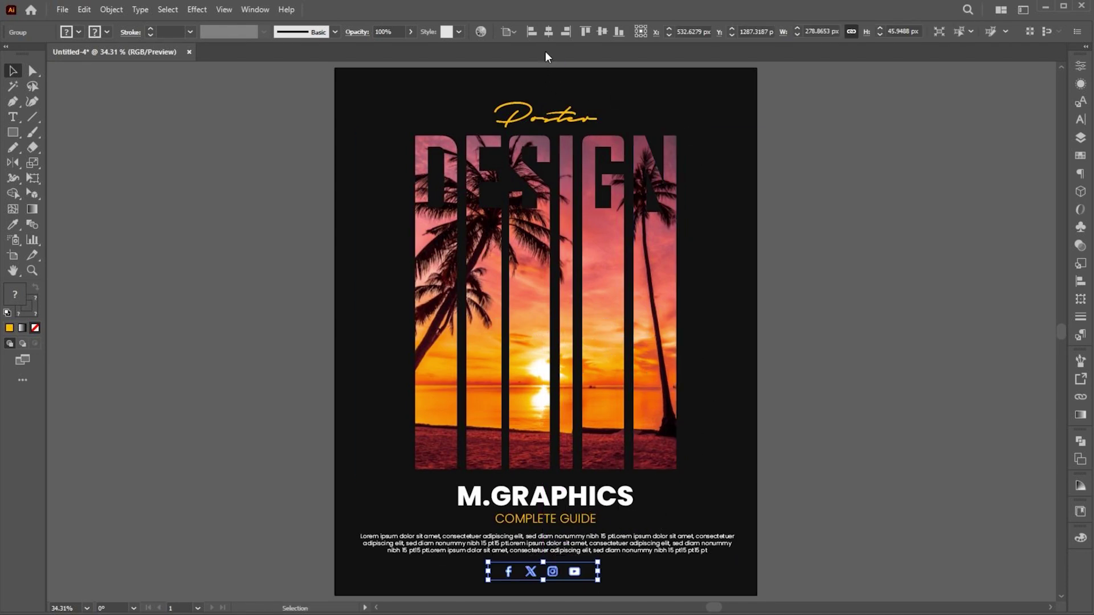
click(842, 492)
Nudge the social media icon group slightly down, away from the paragraph, and deselect it
click(577, 571)
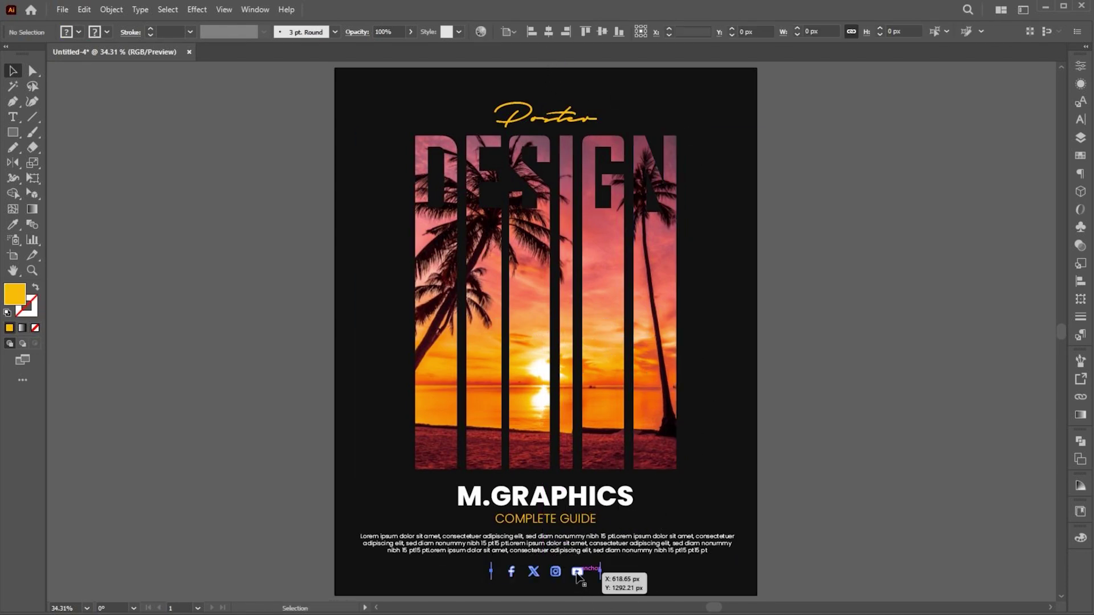
key(Down)
key(Down)
key(Down)
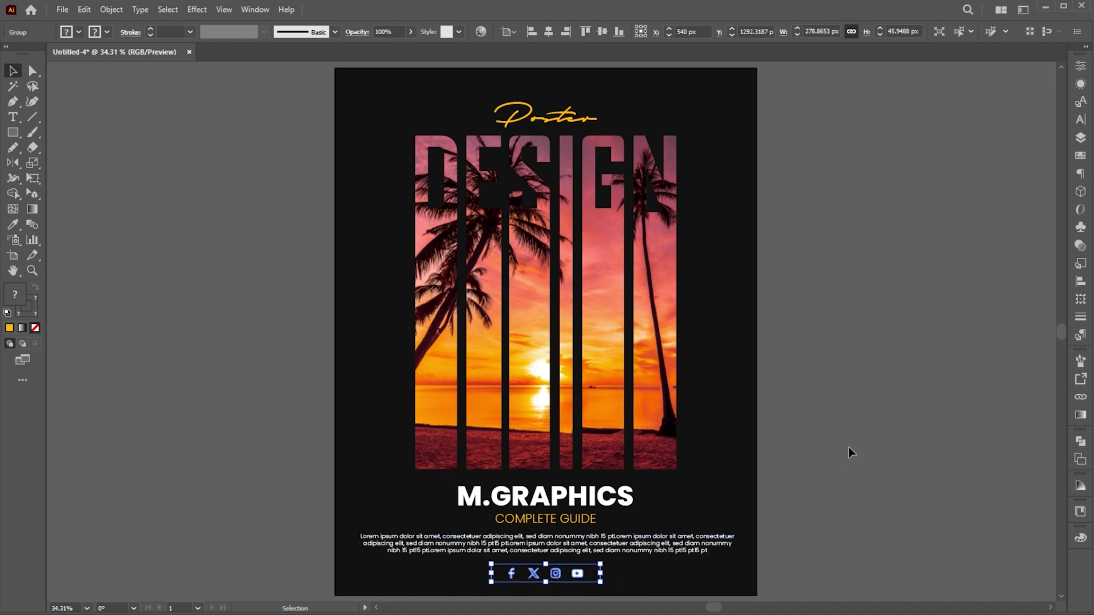
click(849, 447)
Draw a circle about 393 px in diameter centred over the sun in the photo
click(13, 133)
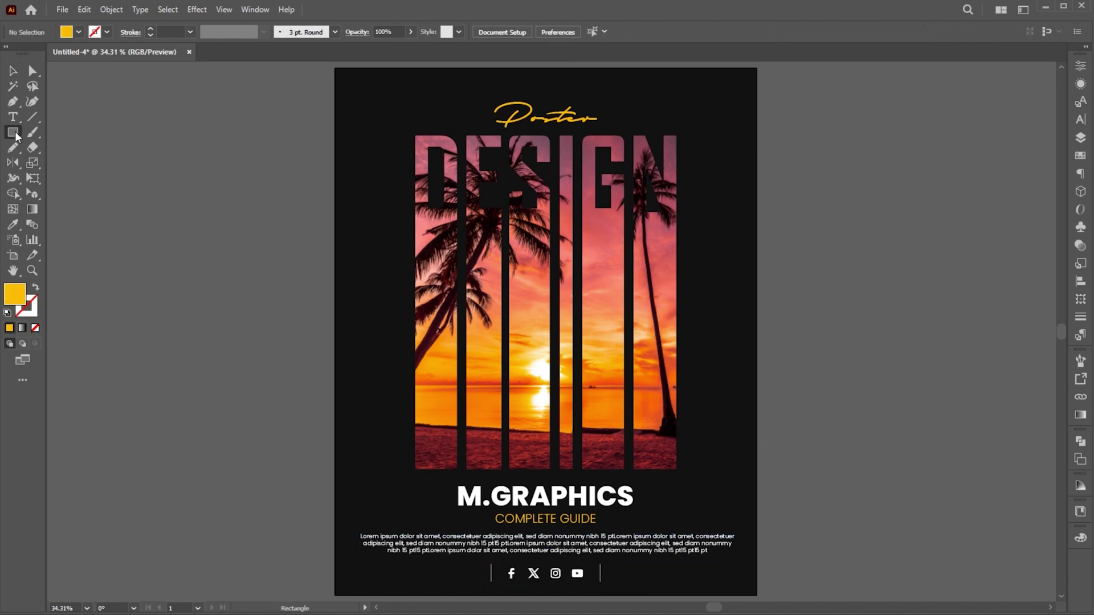
click(76, 163)
drag(501, 313, 621, 447)
Fill the circle with a radial gradient
click(1080, 415)
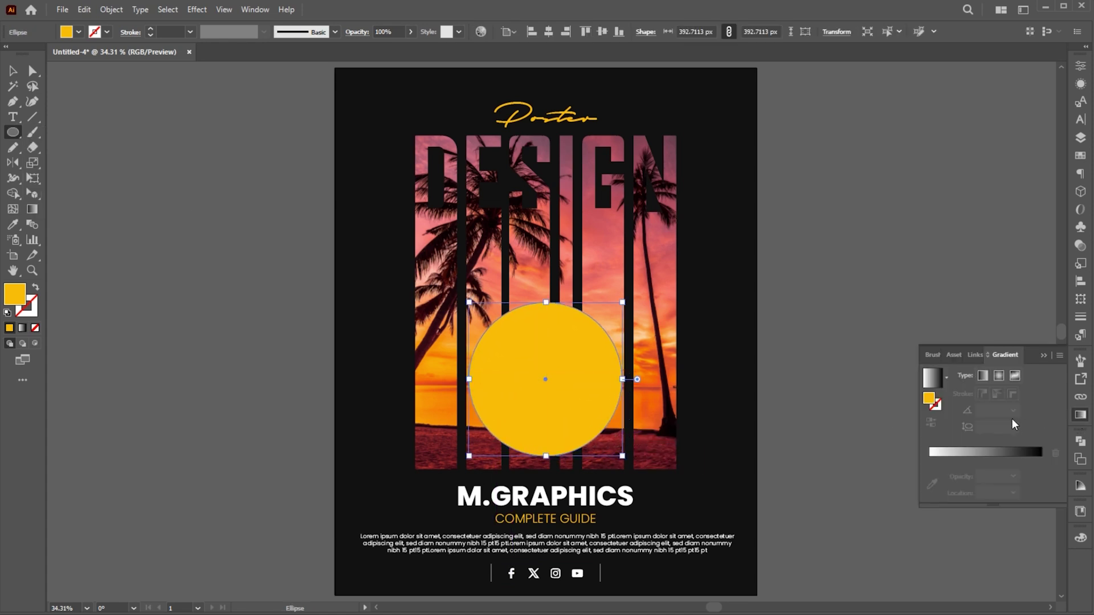
click(933, 378)
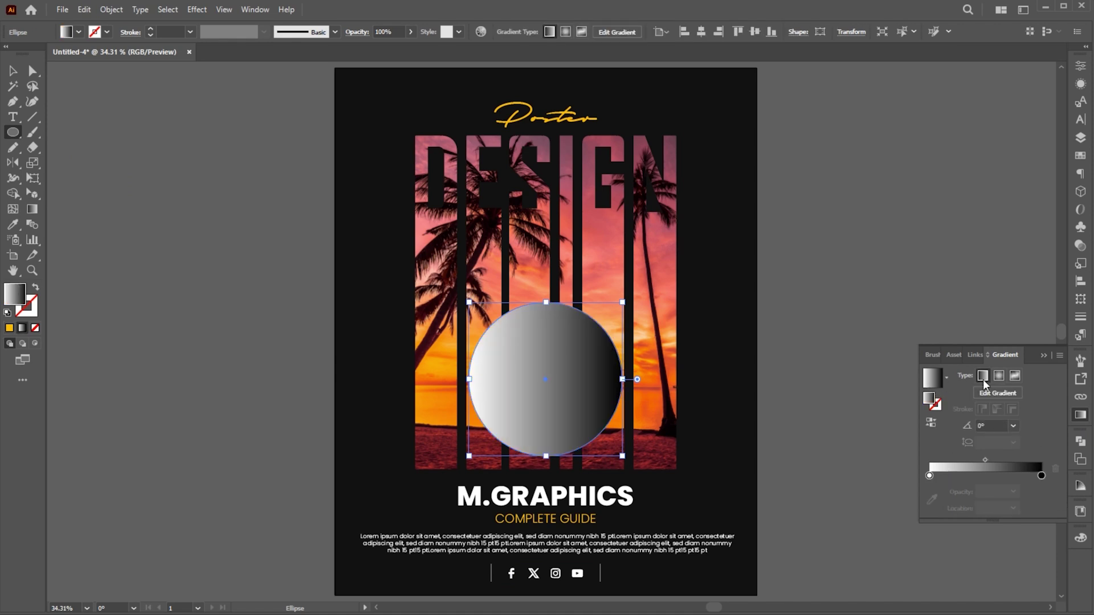
click(999, 376)
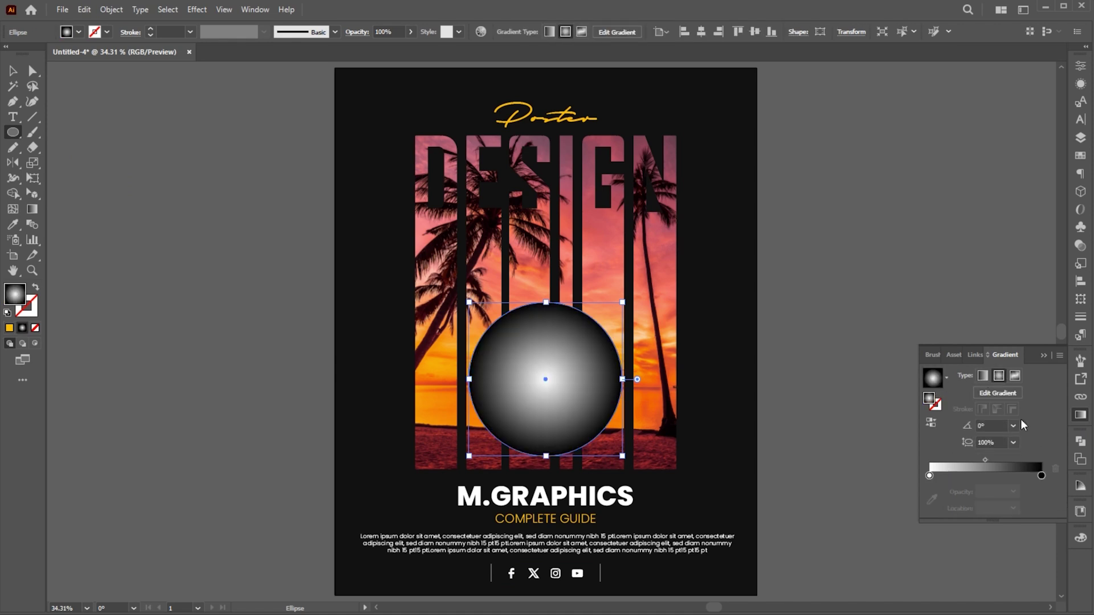
Set the gradient's outer colour stop to white, FFFFFF, with 0% opacity
double_click(1042, 475)
click(906, 406)
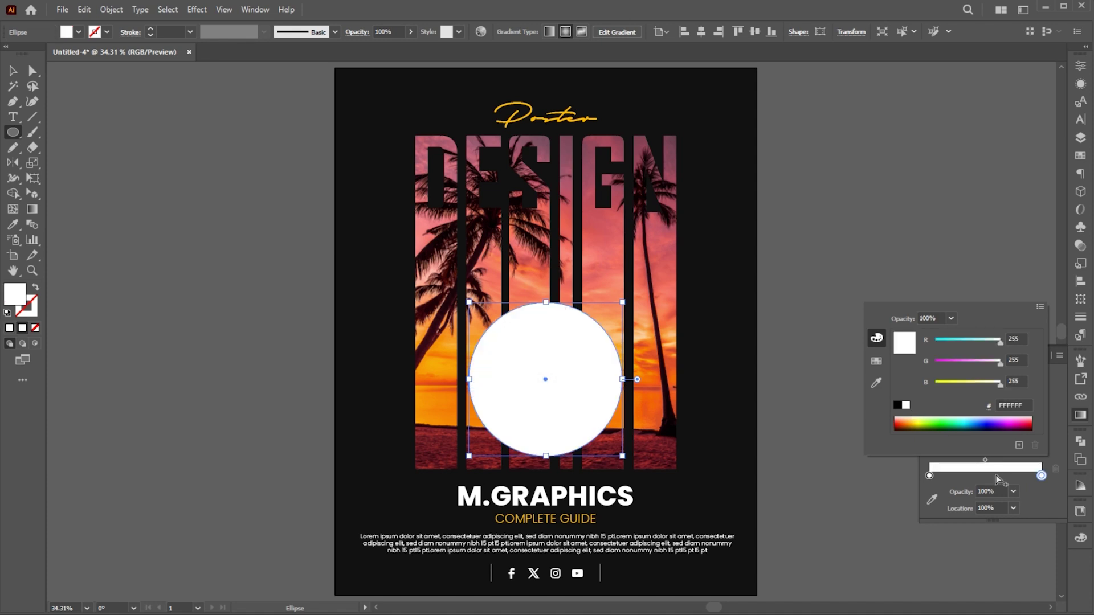
click(996, 484)
drag(996, 491, 959, 490)
text(0)
key(Return)
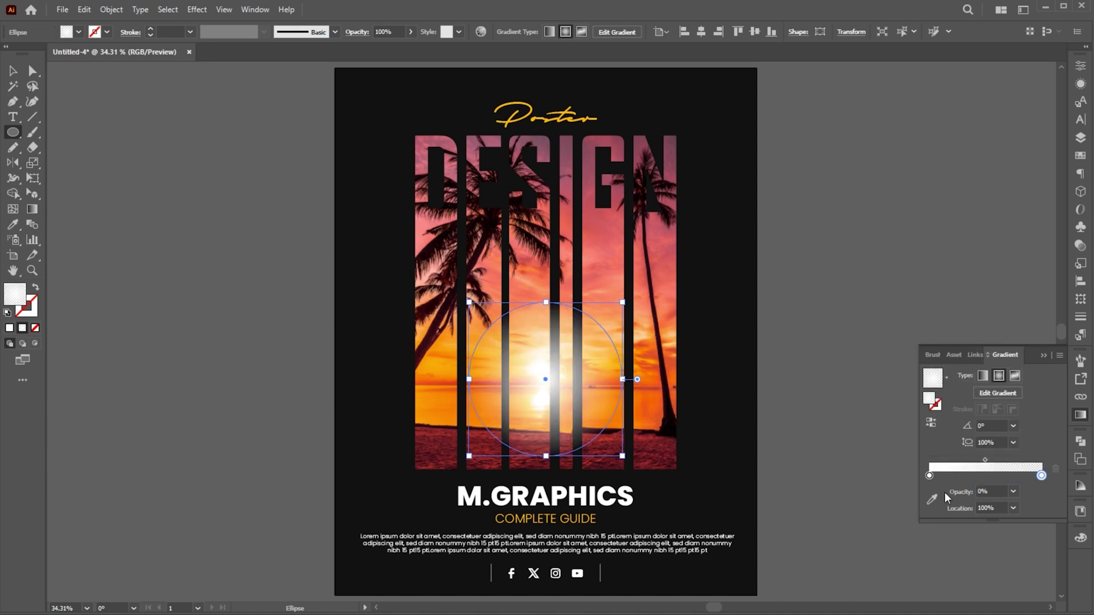
click(1044, 353)
Set the blending mode of the glow circle to Overlay and deselect it
click(1080, 245)
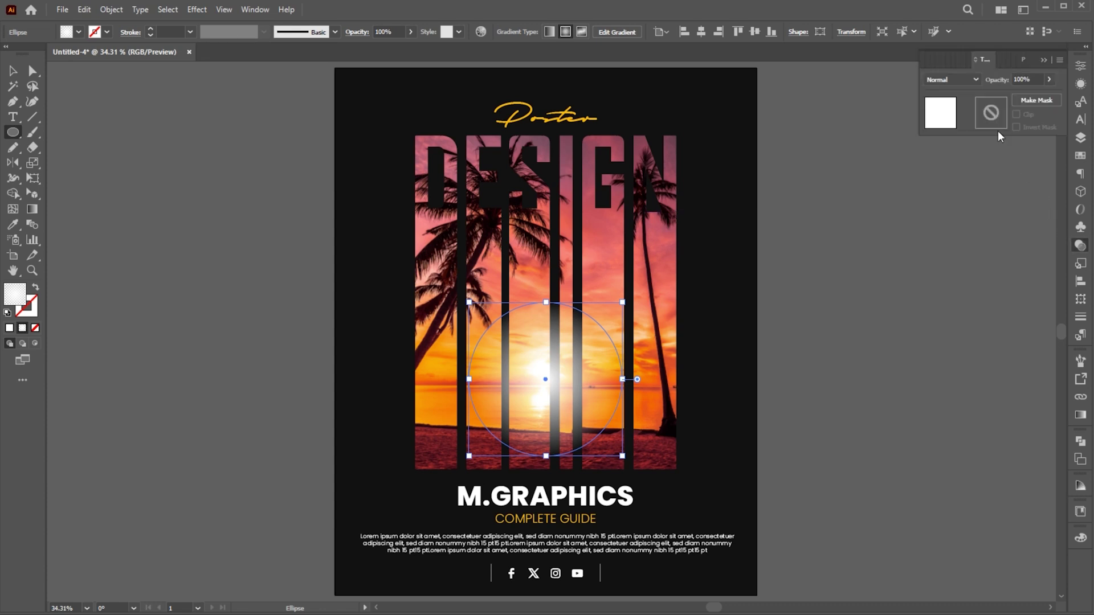
click(963, 79)
click(962, 197)
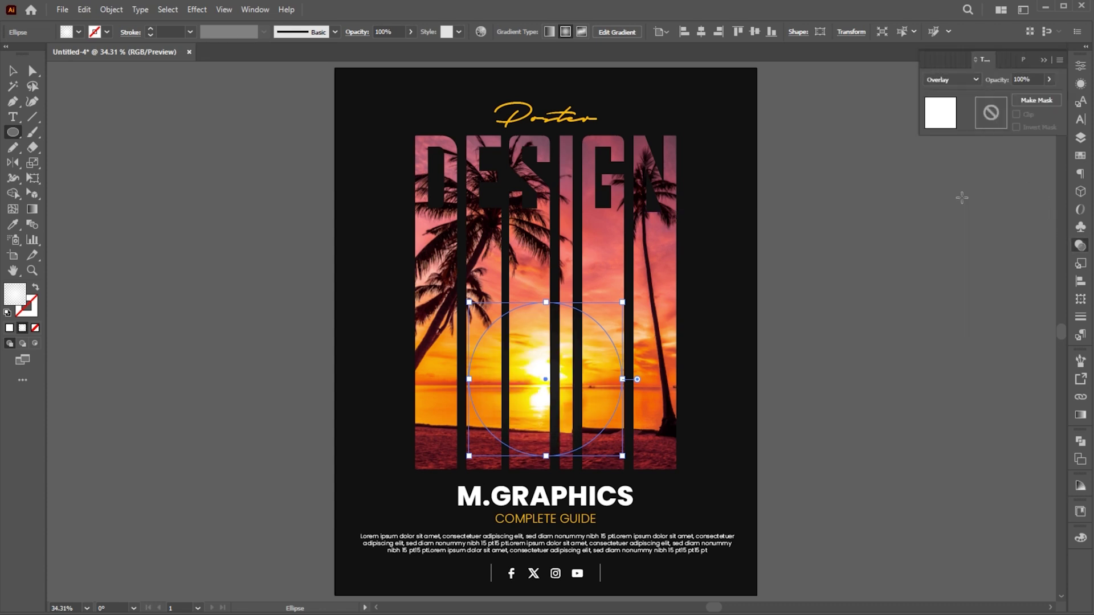
click(1043, 61)
key(v)
click(849, 311)
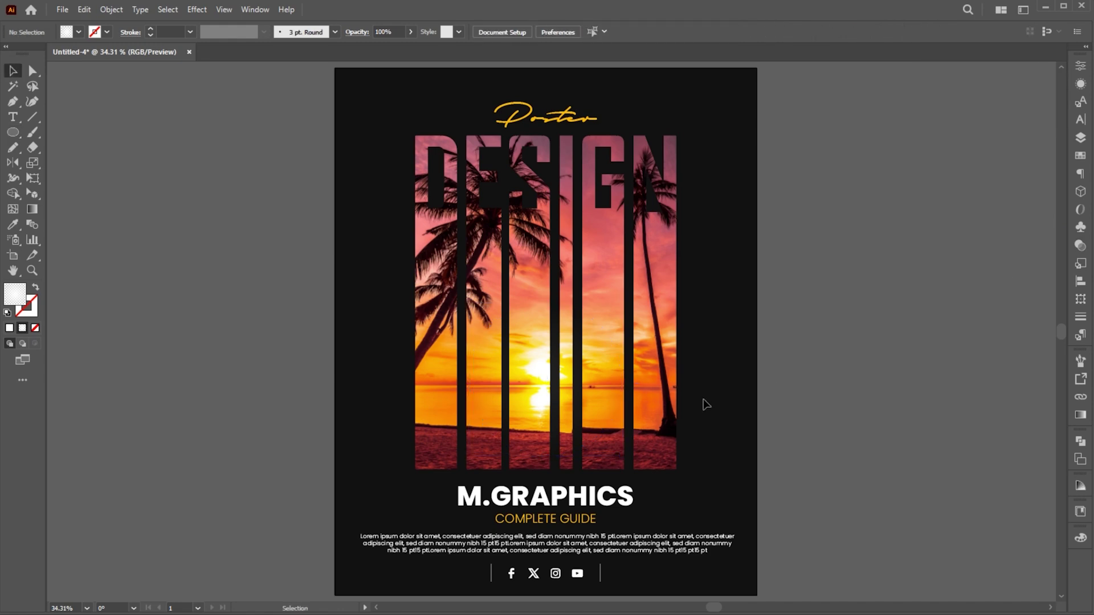
Enlarge the glow circle over the sun slightly and deselect it
click(604, 380)
drag(622, 379, 626, 378)
click(860, 318)
key(space)
drag(850, 318, 844, 318)
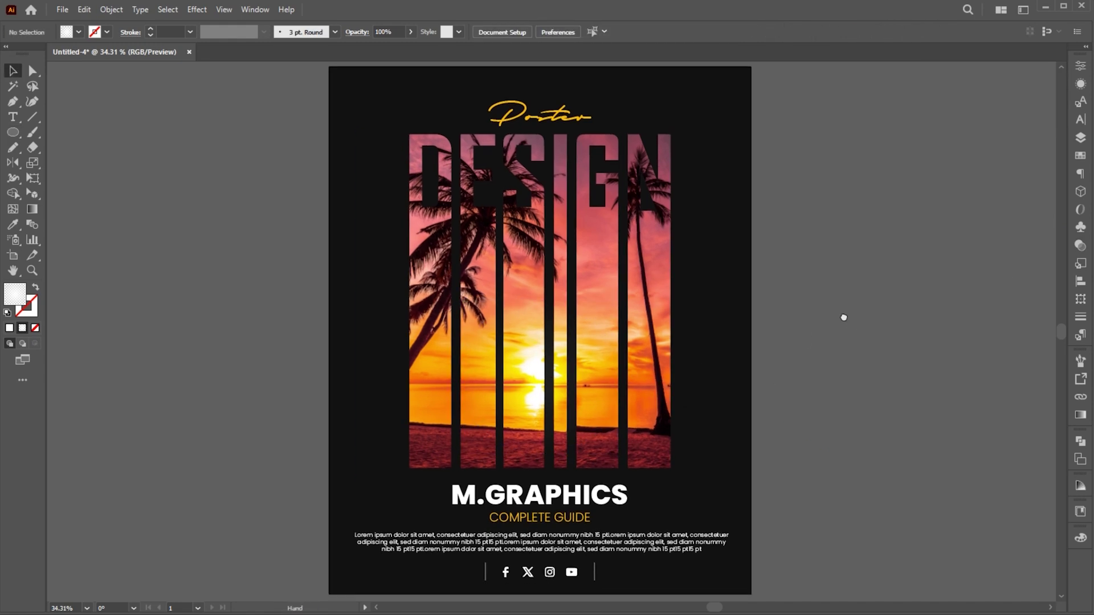